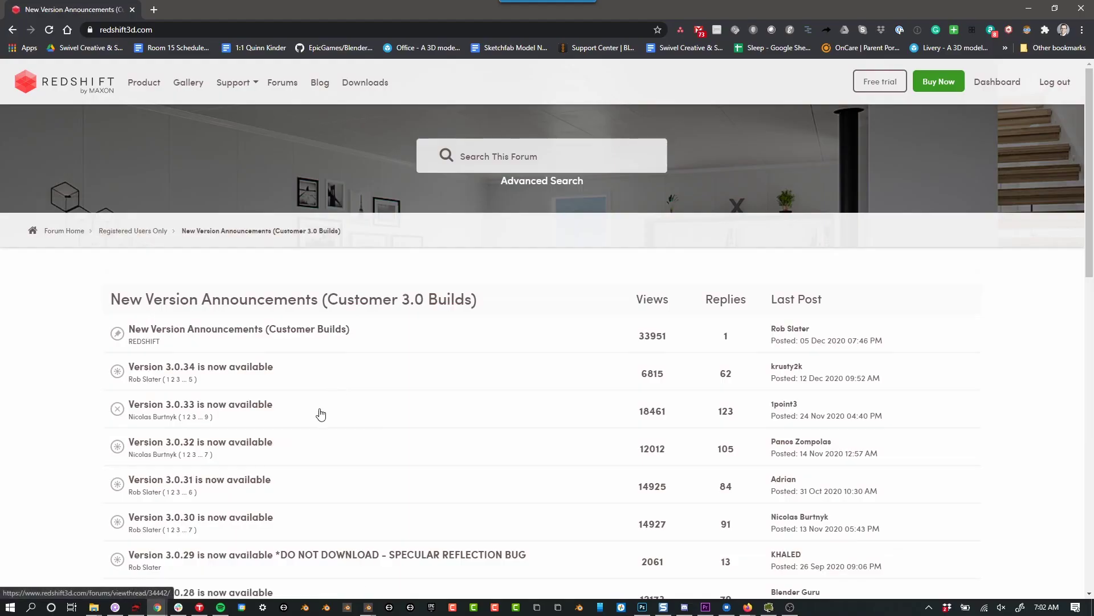
Step: Search the forum for 'blender addon' and scan the results, led by 'Introducing Redshift for Blender!'
scroll(314, 411, "down", 4)
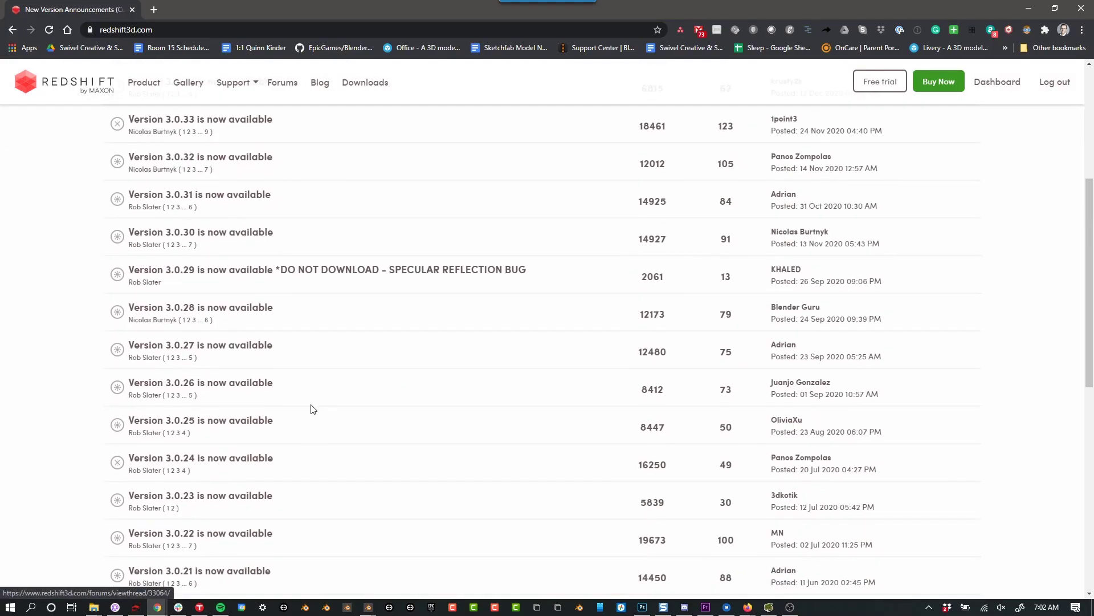
scroll(281, 414, "down", 3)
scroll(279, 415, "up", 15)
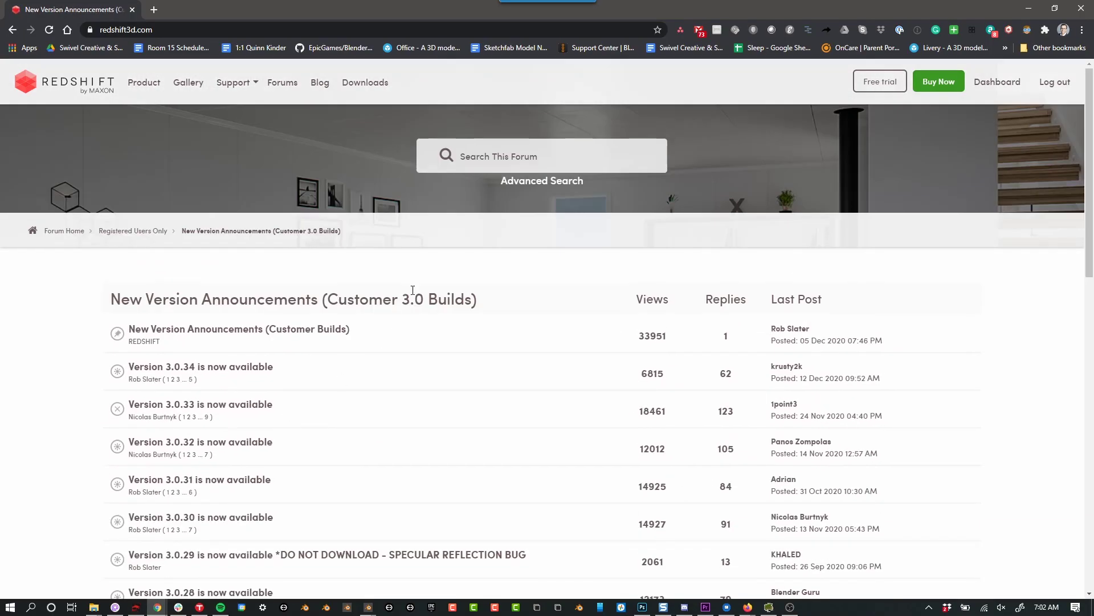
left_click(516, 157)
type("blender ")
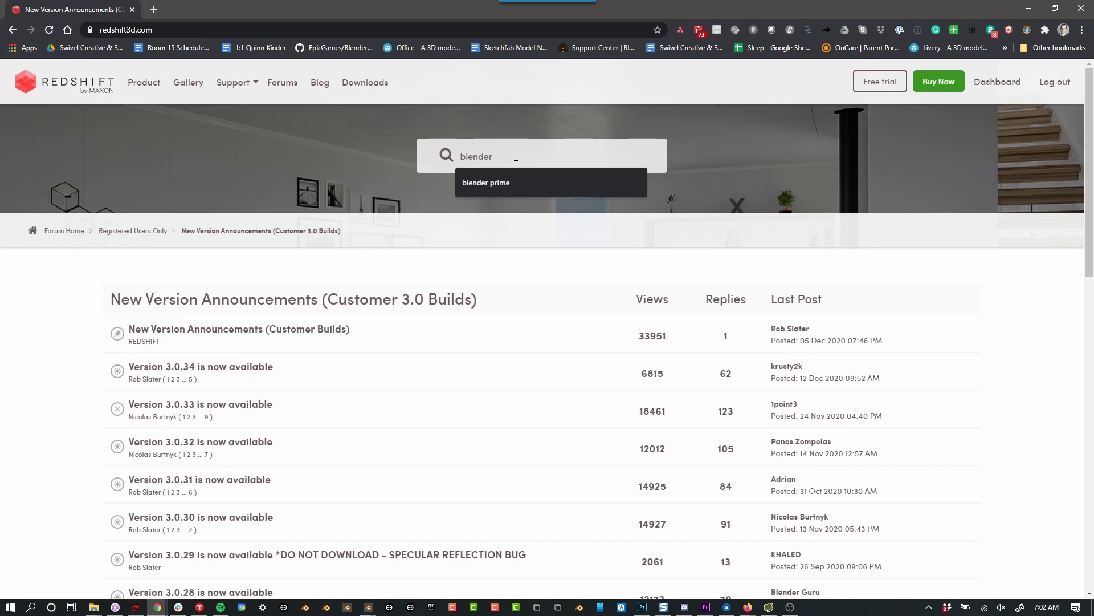
type("addon")
key("Return")
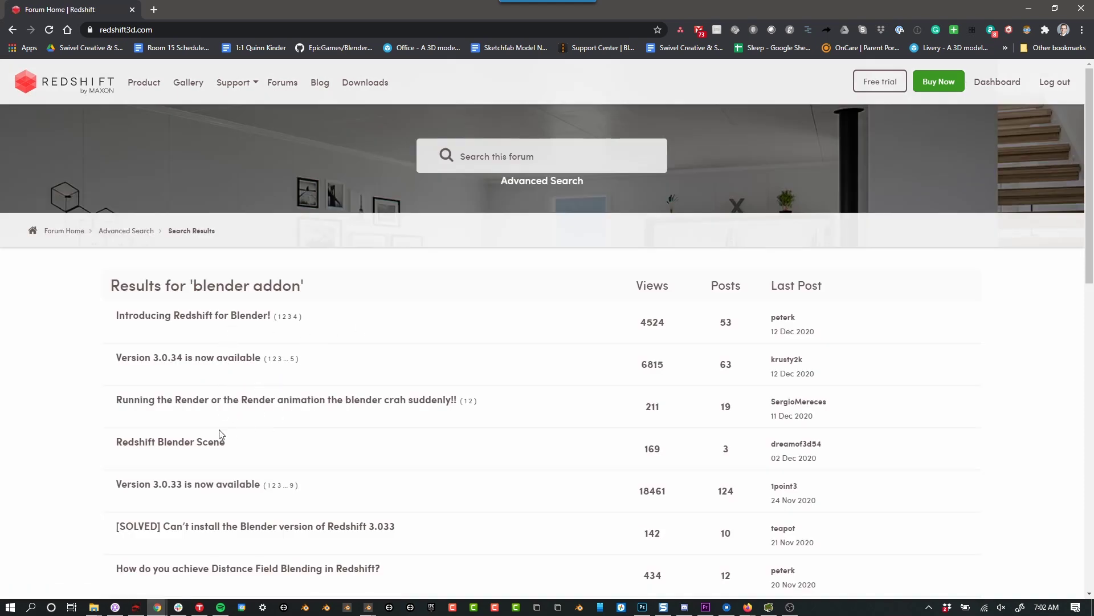
scroll(392, 448, "down", 3)
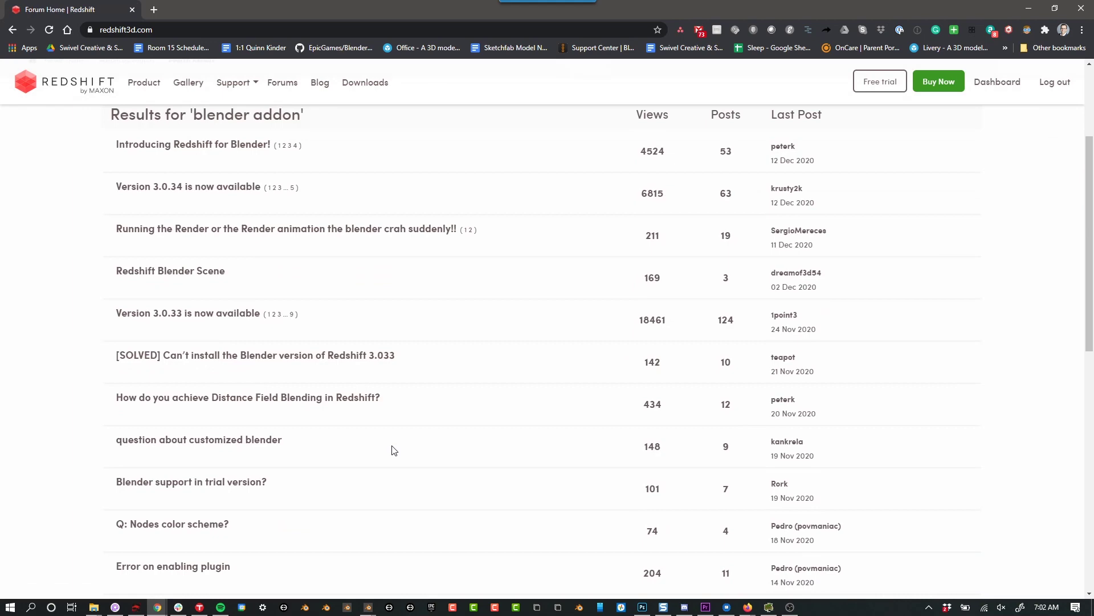
scroll(391, 447, "down", 1)
scroll(370, 399, "up", 4)
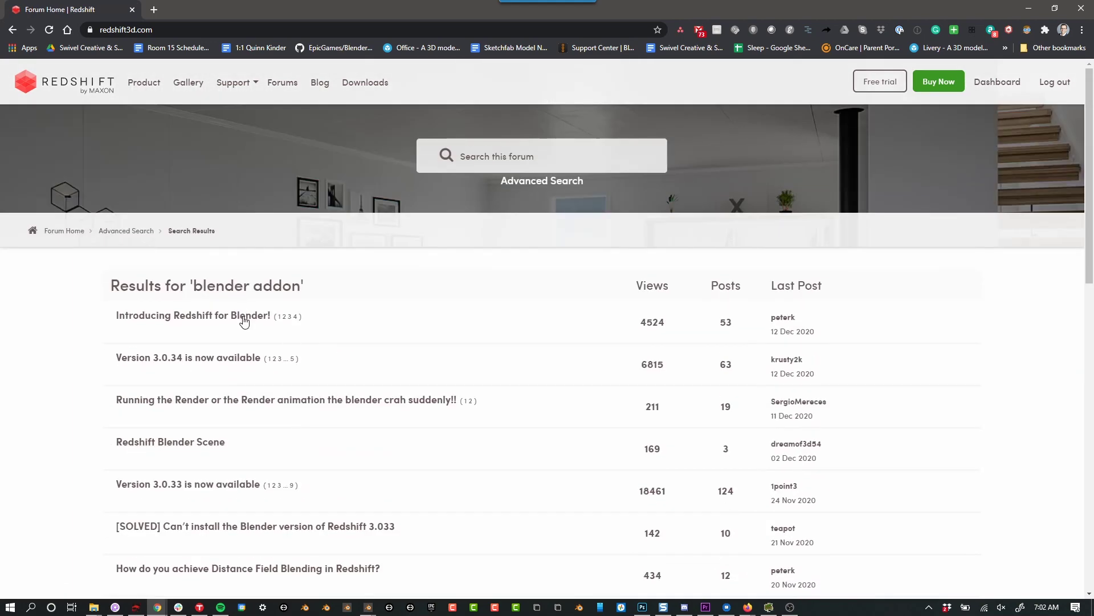
Step: Open 'Introducing Redshift for Blender!' and highlight its list of unsupported Blender features
left_click(244, 322)
scroll(365, 366, "down", 4)
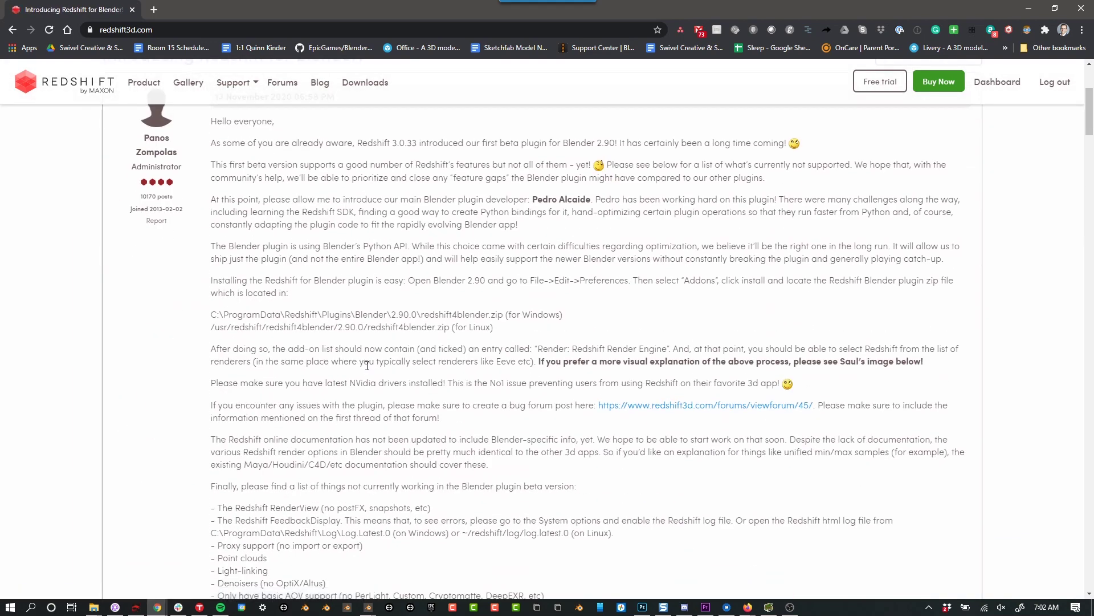
scroll(367, 366, "down", 3)
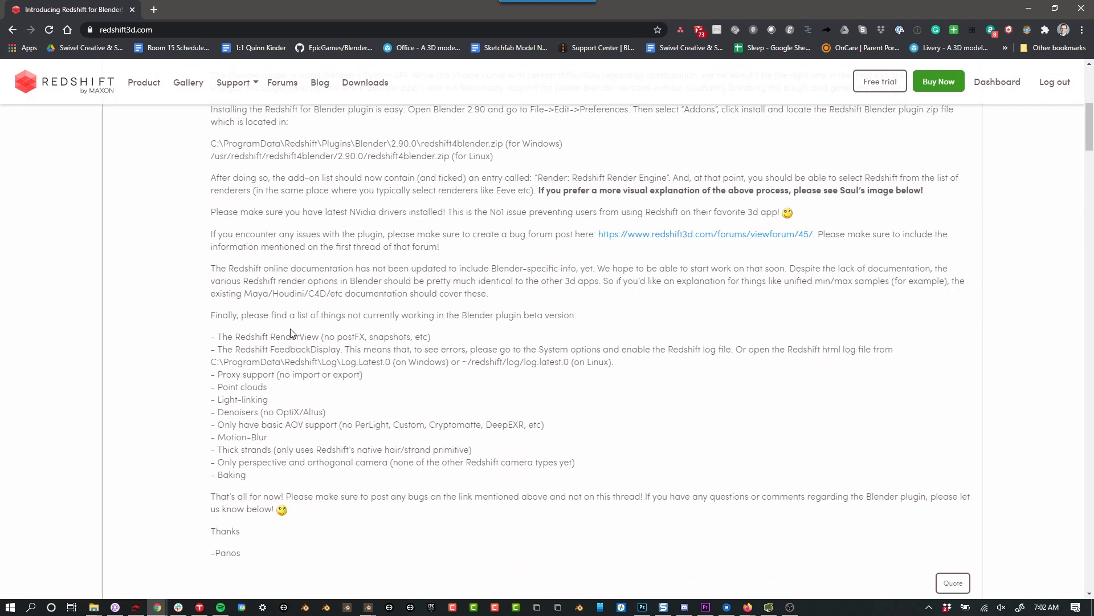
left_click_drag(199, 325, 337, 477)
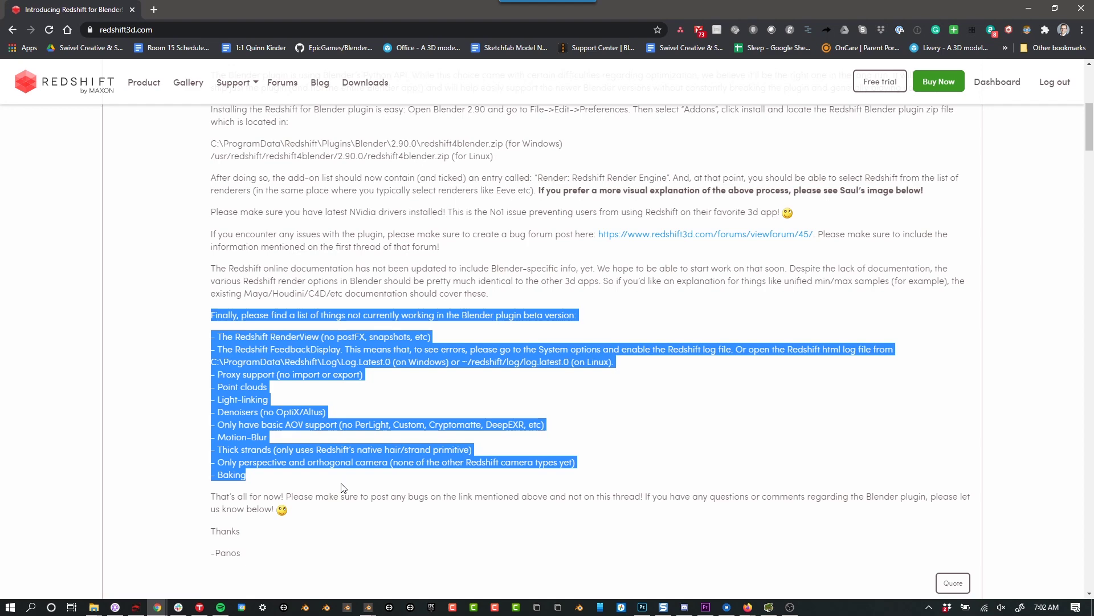
scroll(342, 487, "up", 4)
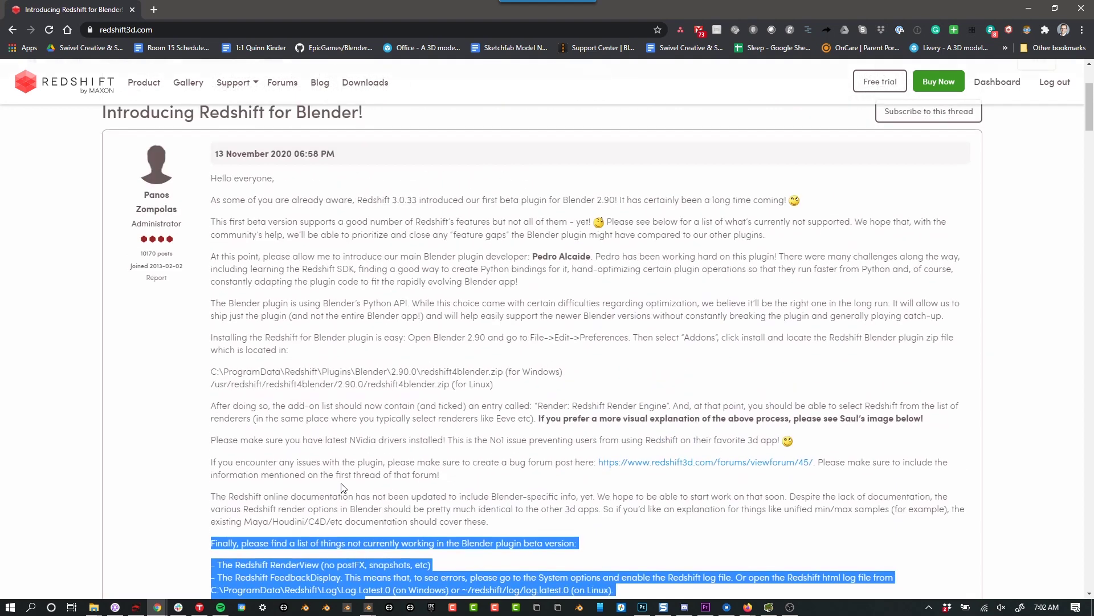
left_click(341, 484)
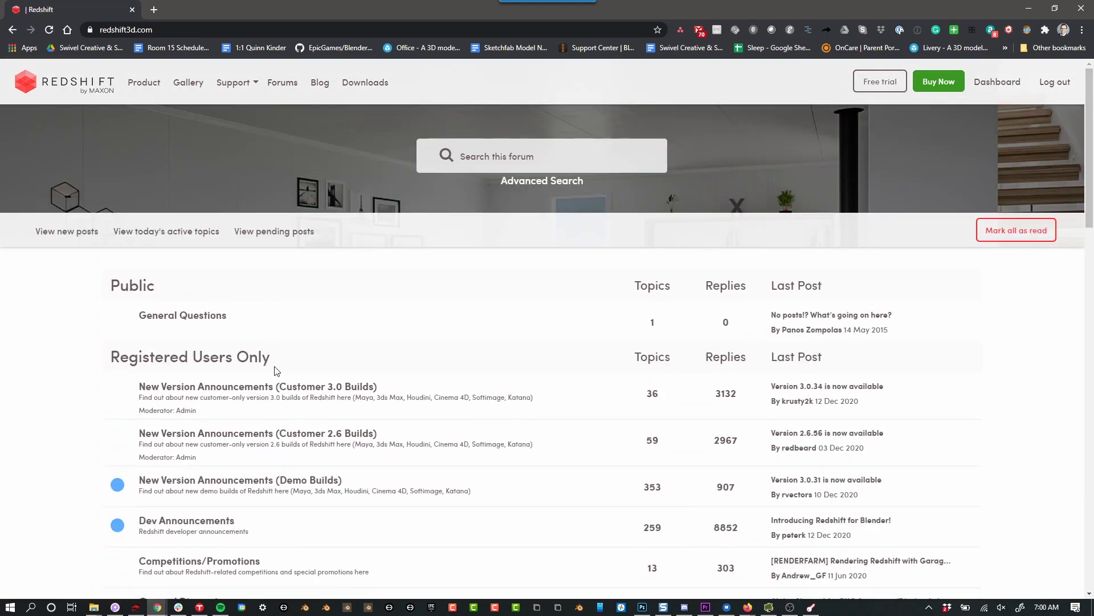
Step: Highlight the Registered Users Only header, then open New Version Announcements (Customer 3.0 Builds)
scroll(375, 340, "down", 1)
scroll(375, 340, "down", 1)
left_click_drag(105, 251, 197, 243)
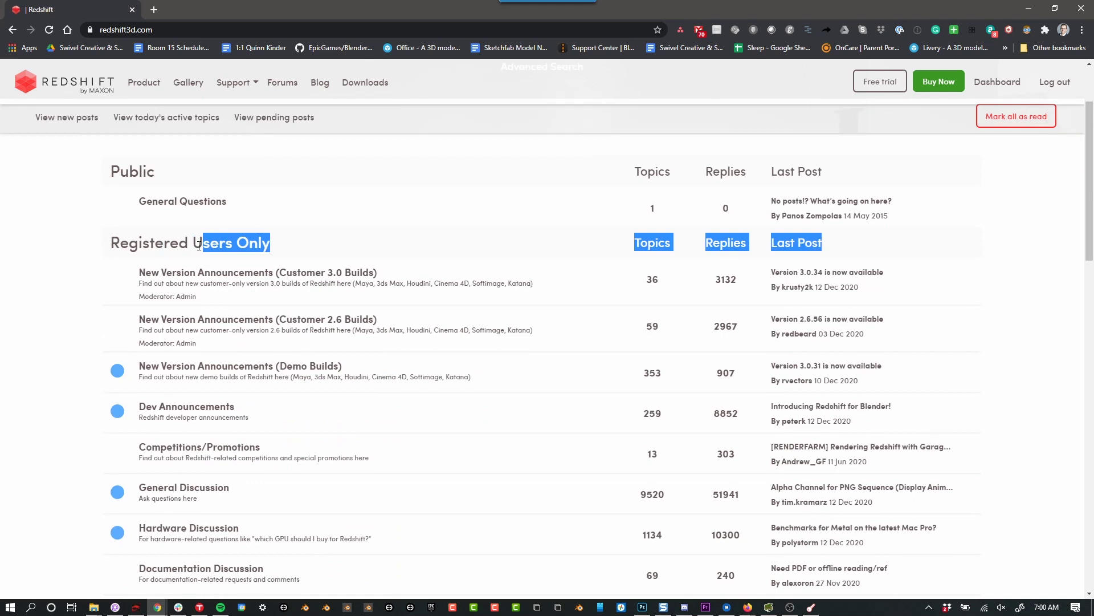
left_click(72, 254)
left_click_drag(72, 254, 204, 244)
left_click(90, 250)
left_click_drag(90, 249, 103, 249)
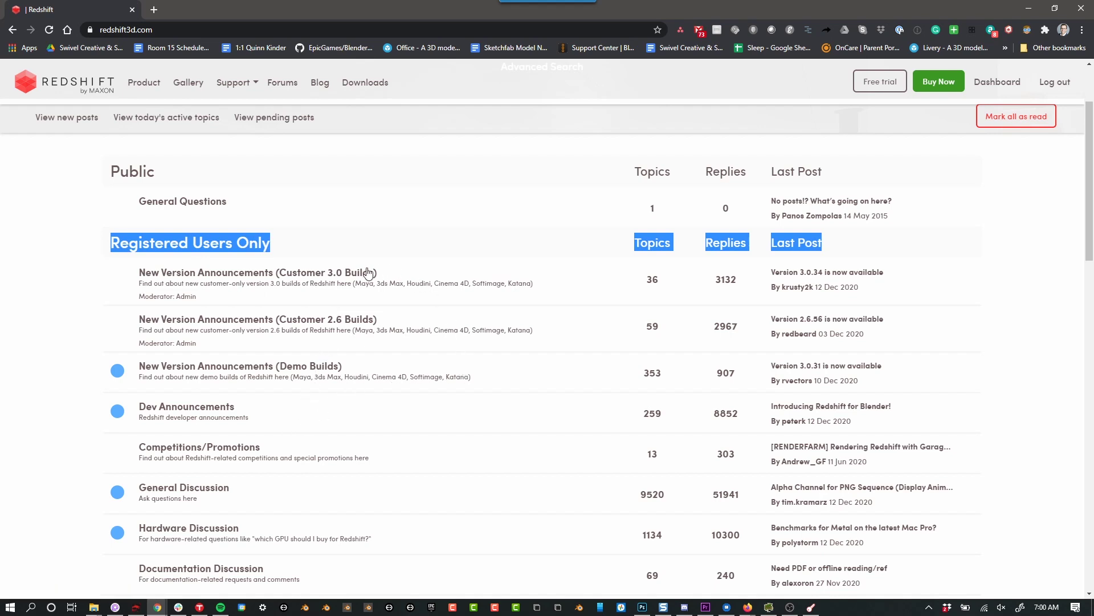
left_click(337, 272)
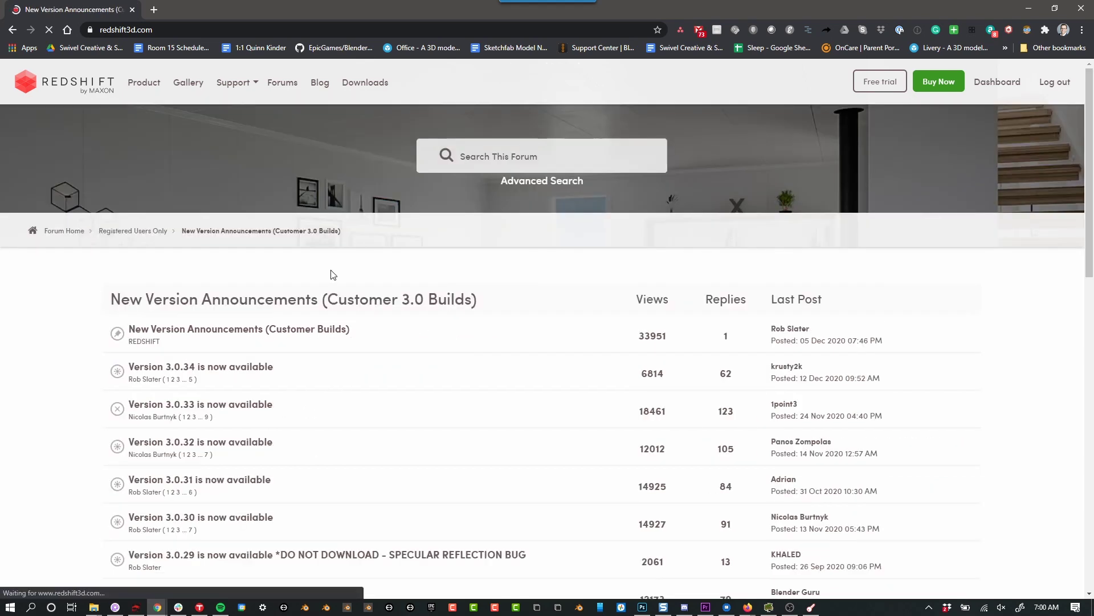
Step: Open the Version 3.0.34 thread, highlight its Blender fixes, then go to the account dashboard
left_click(247, 368)
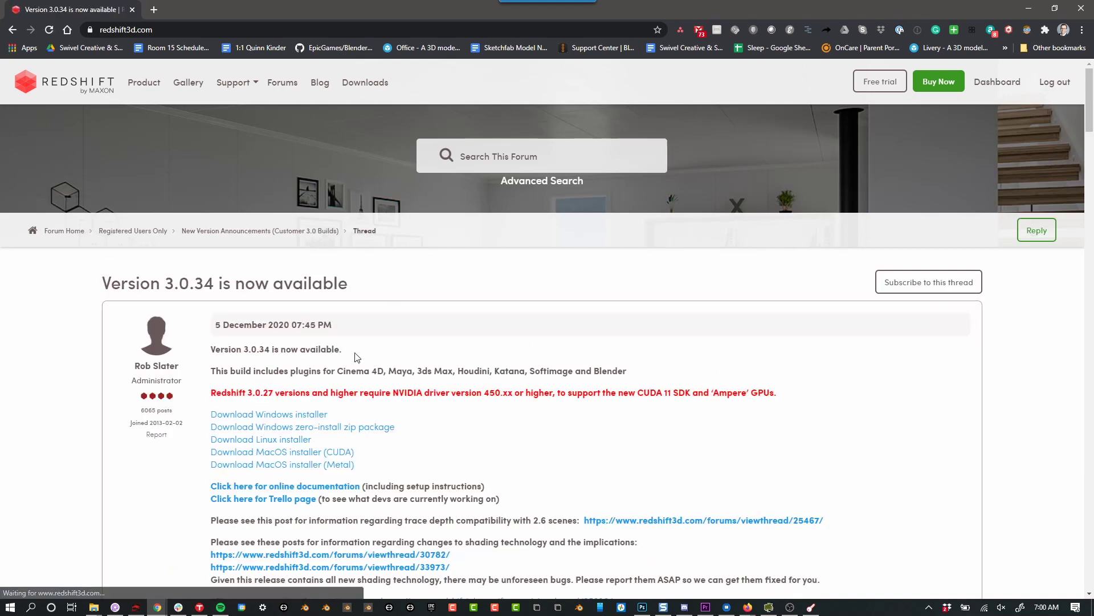
scroll(368, 362, "down", 2)
scroll(368, 359, "down", 15)
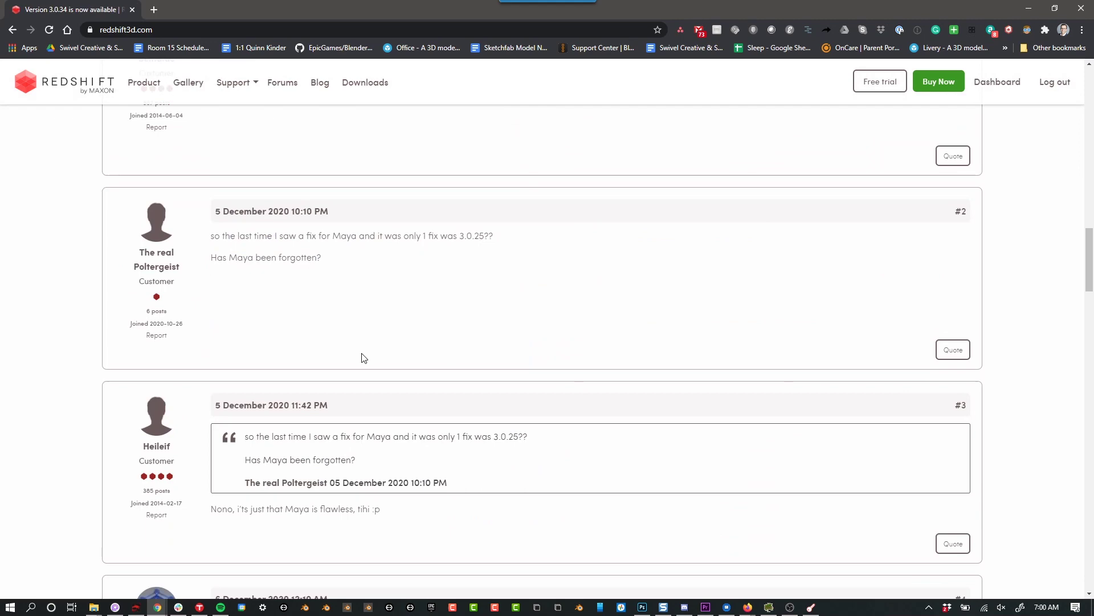
scroll(365, 350, "up", 5)
scroll(309, 384, "up", 6)
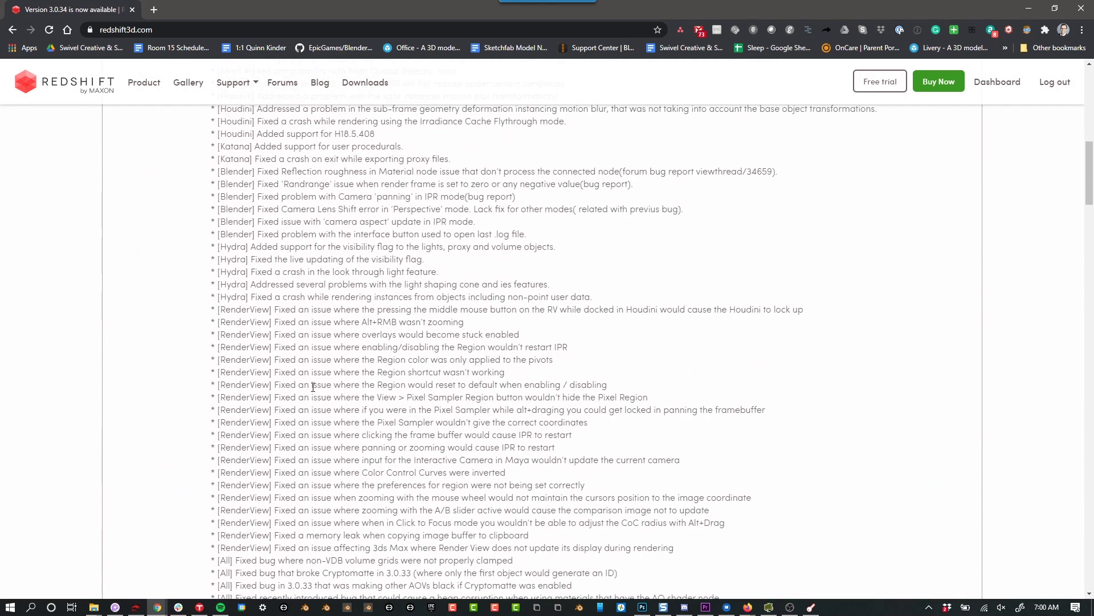
left_click_drag(210, 228, 695, 298)
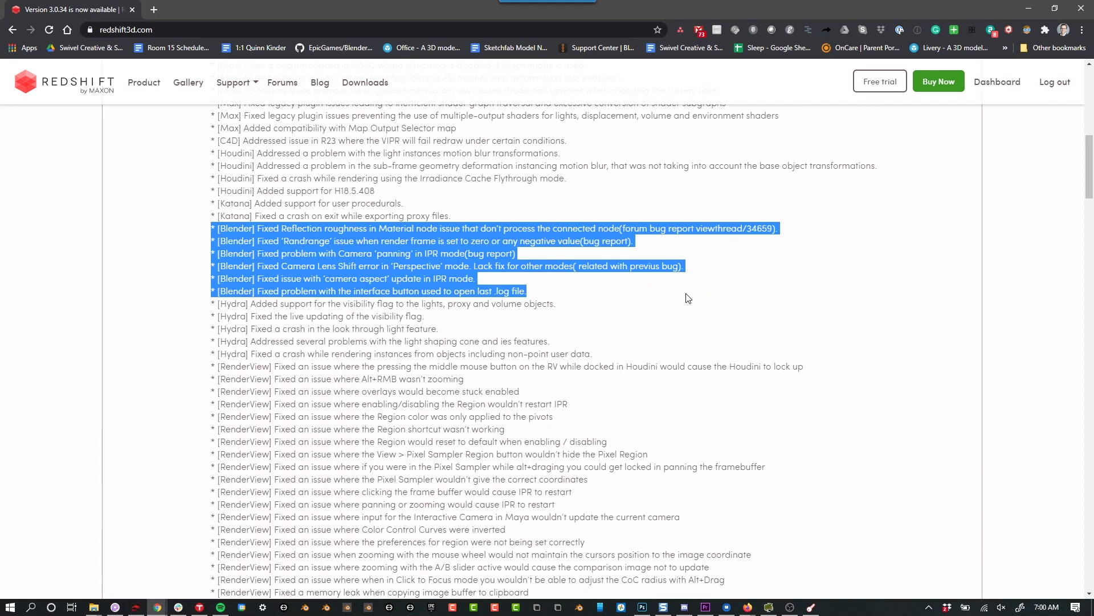
key("Home")
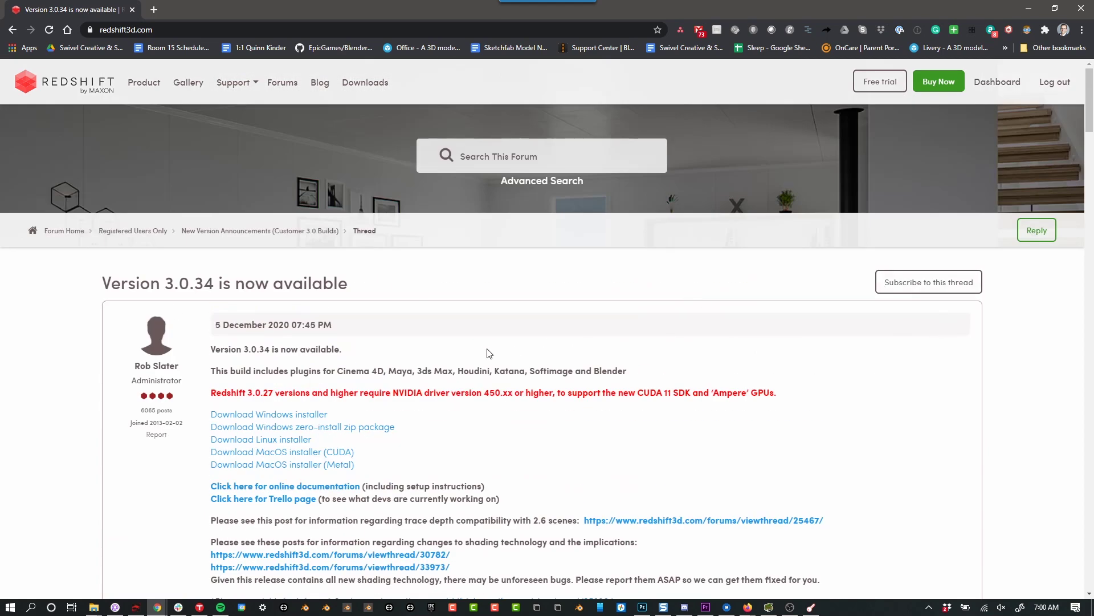
left_click(1006, 86)
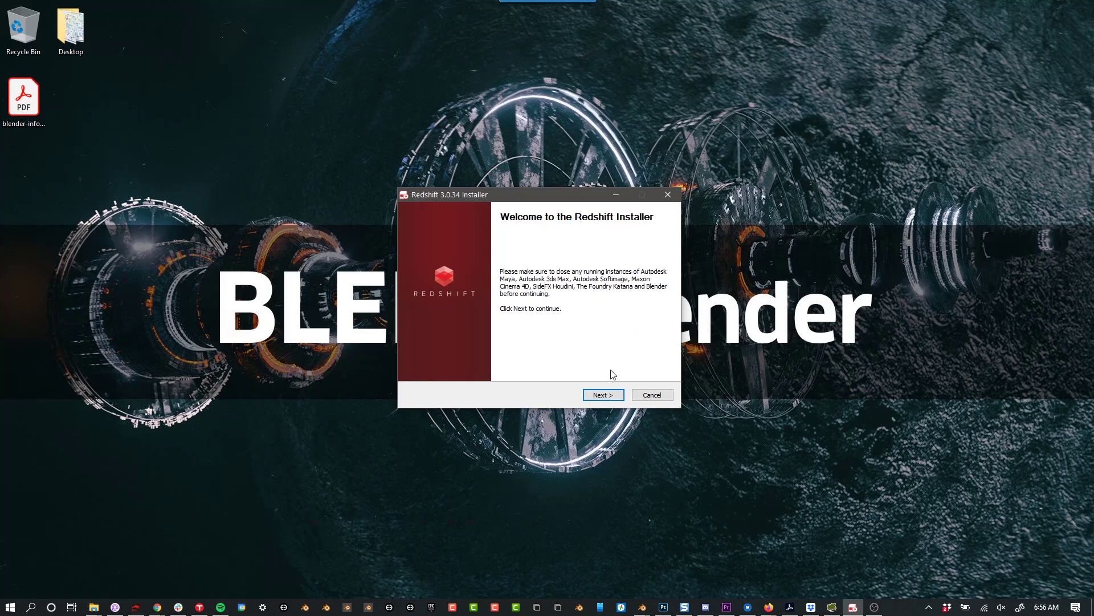
Step: Get past the installer welcome page and accept the license agreement
left_click(604, 394)
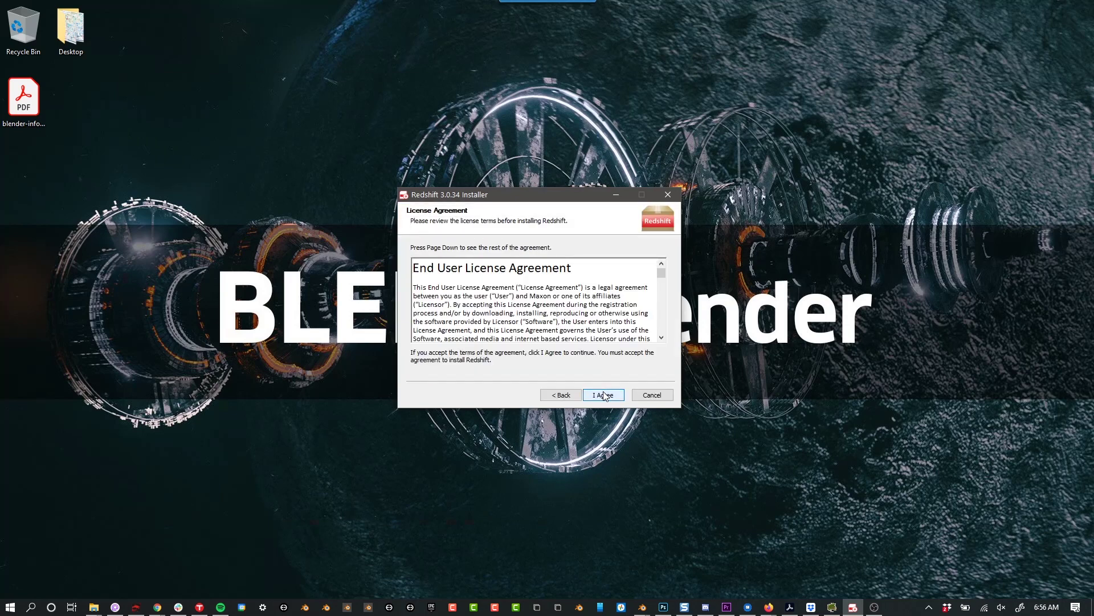
left_click(604, 396)
left_click(600, 399)
Step: Untick the Maya plugins while keeping Redshift for Blender 2.90.0 selected
scroll(523, 309, "down", 3)
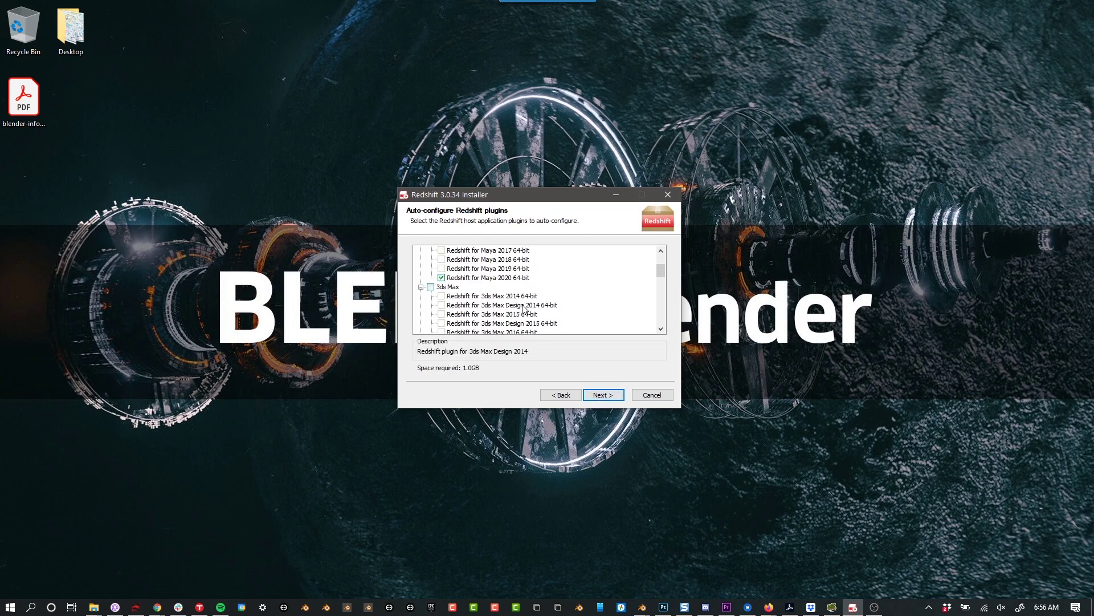
left_click_drag(664, 268, 679, 329)
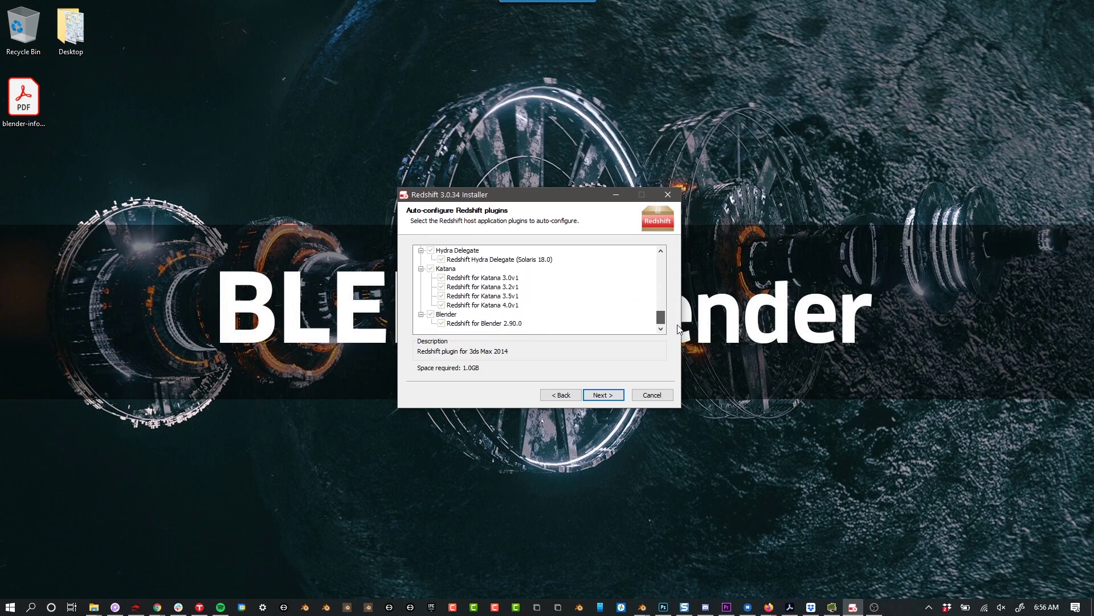
left_click(485, 323)
left_click(432, 315)
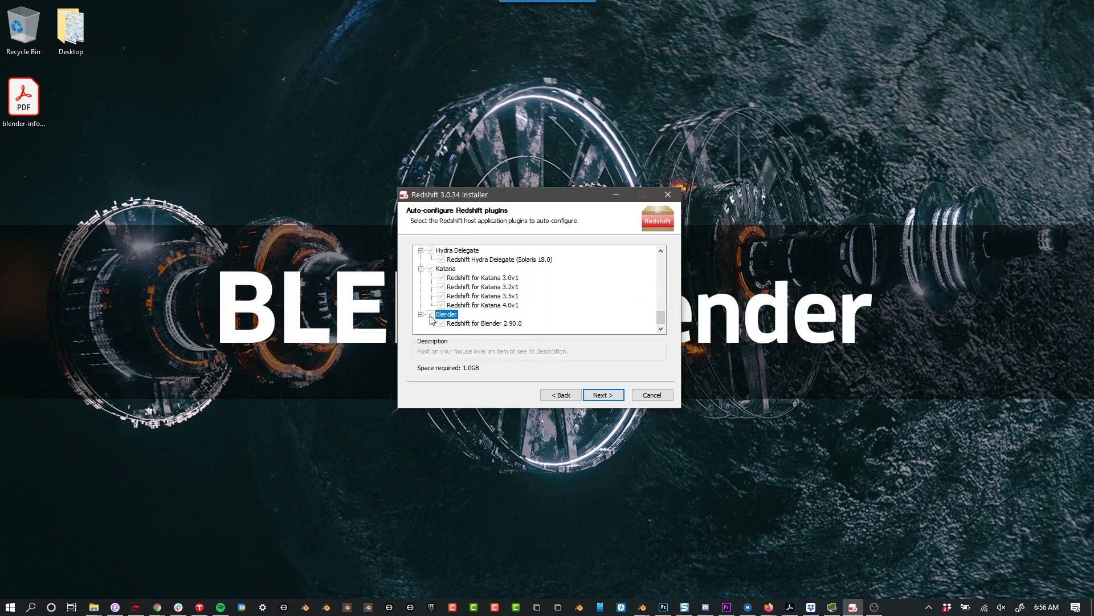
scroll(431, 312, "up", 15)
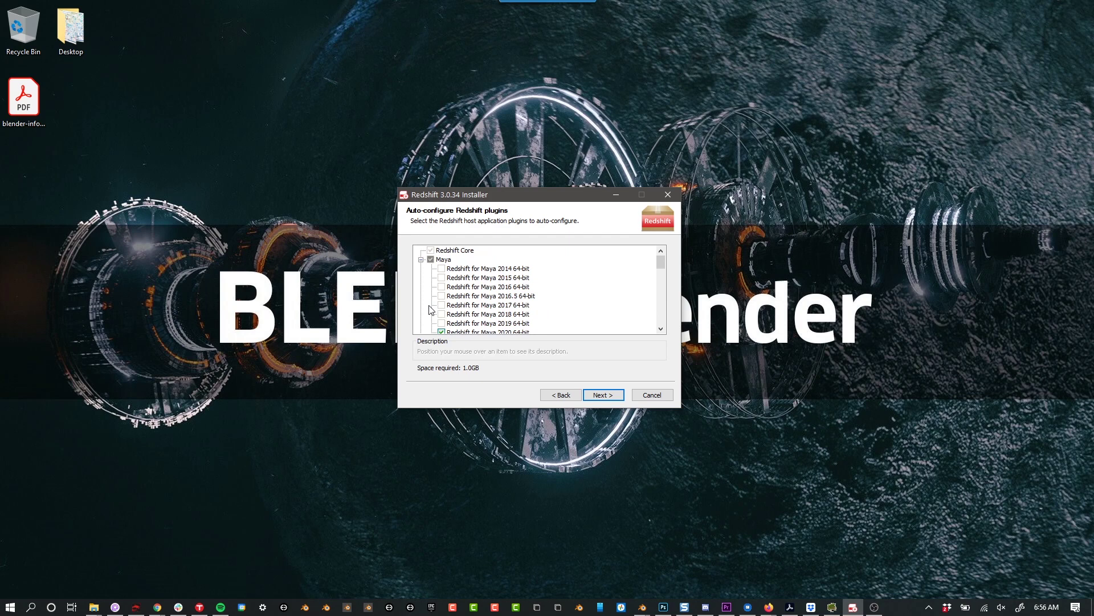
left_click(431, 260)
scroll(442, 291, "down", 10)
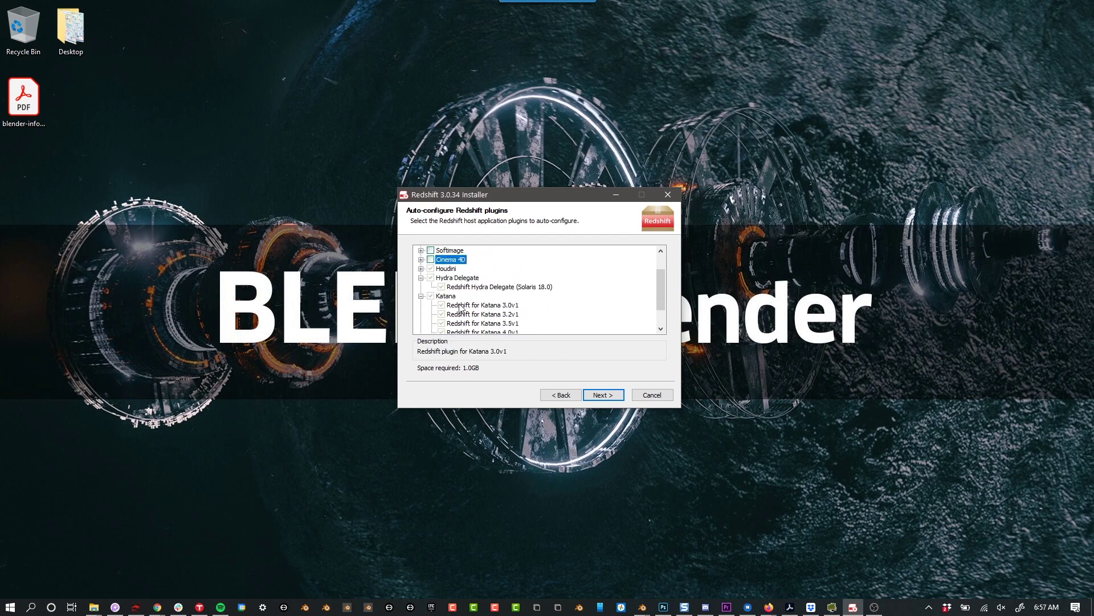
Step: Confirm the node-locked license warning and start the Redshift installation
left_click(604, 394)
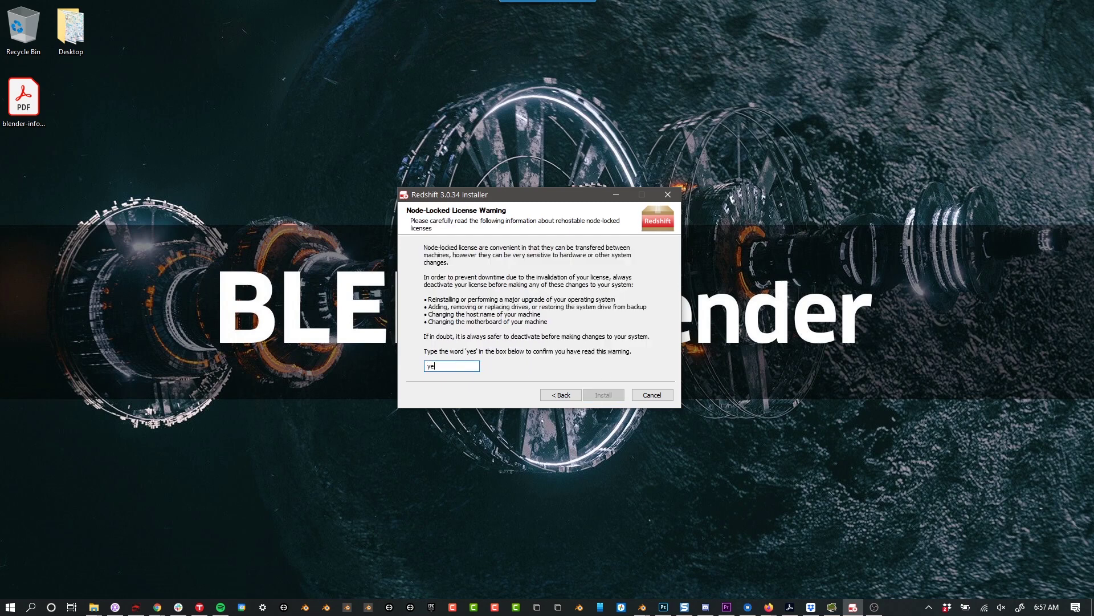
type("s")
left_click(599, 395)
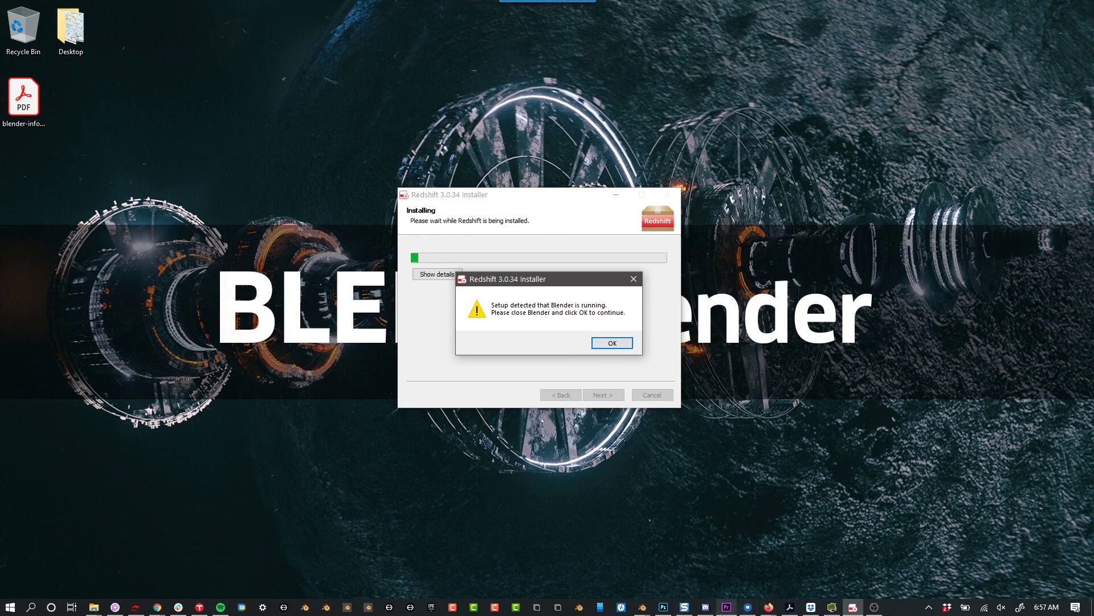
Step: Close the running Blender window from the taskbar, saving the Car scene
right_click(642, 607)
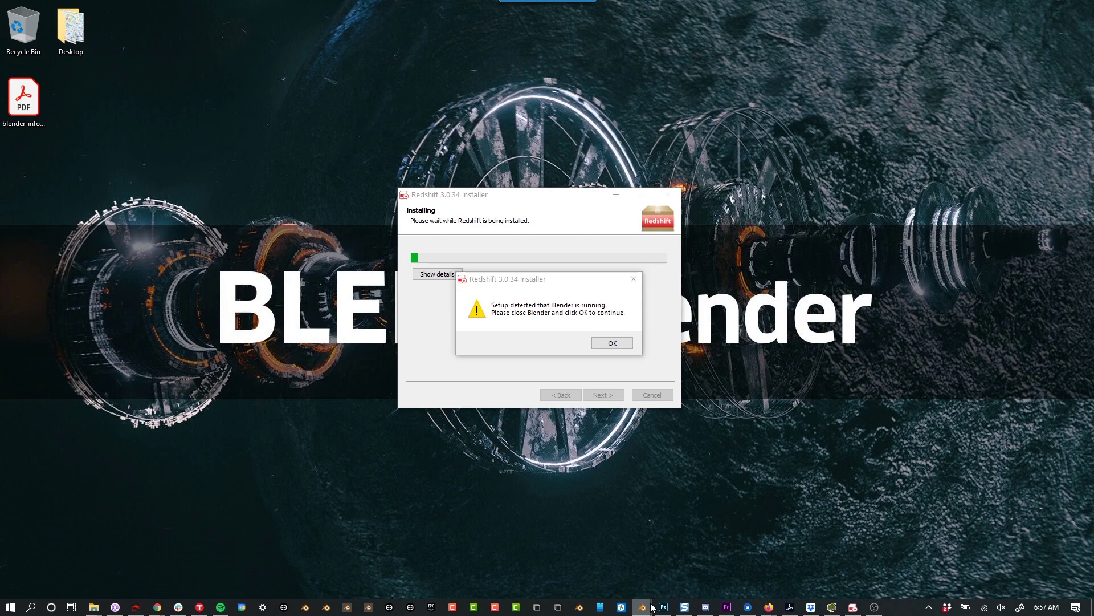
left_click(646, 587)
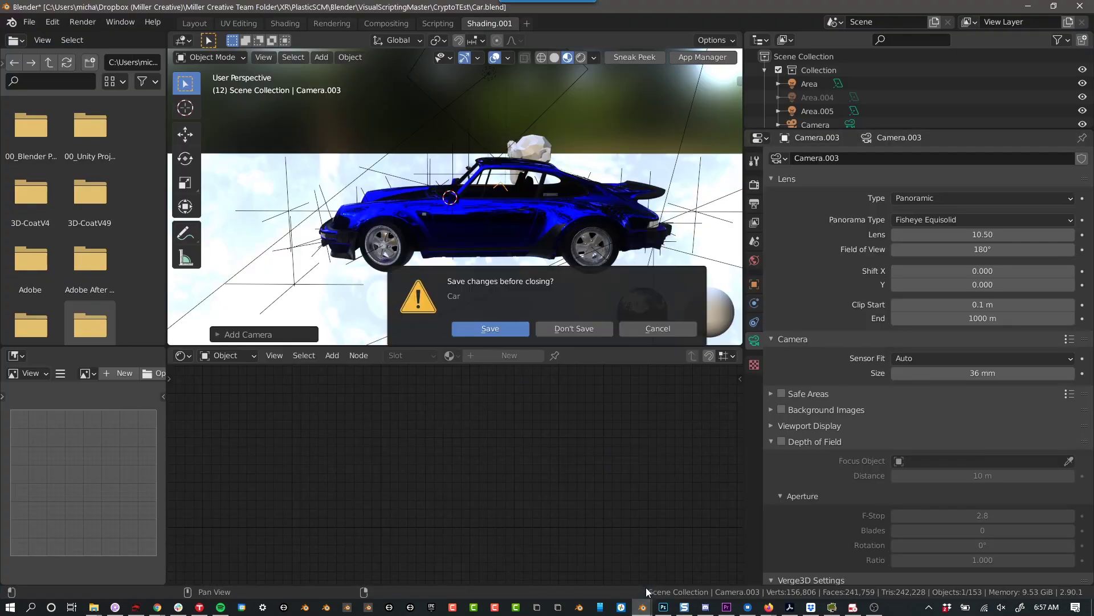
left_click(507, 330)
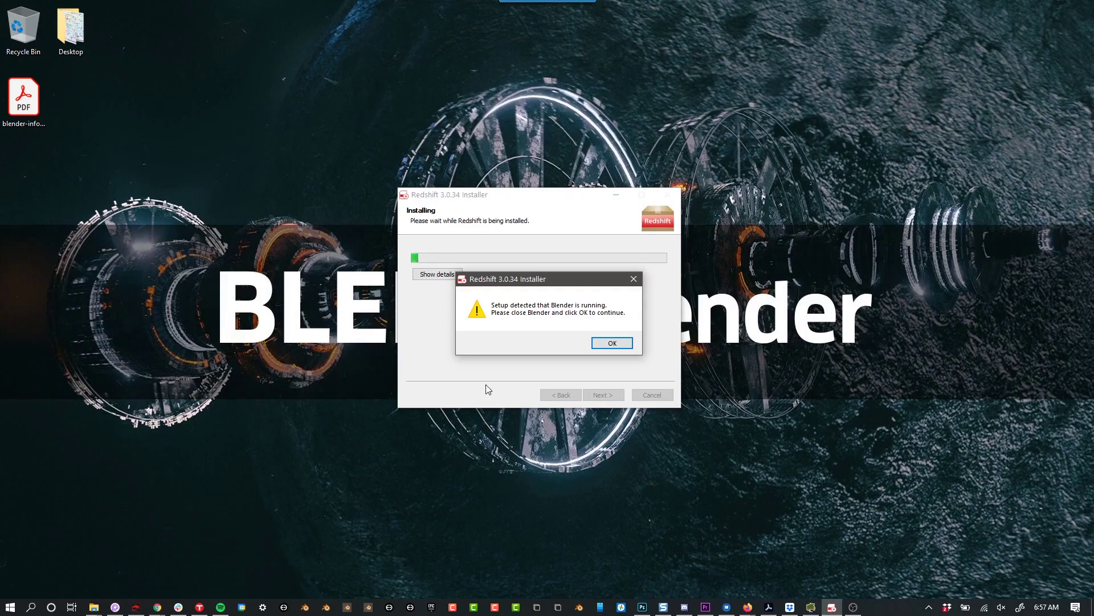
Step: Dismiss the Blender-running warning and choose Activate License in the Redshift Licensing Tool
key("Return")
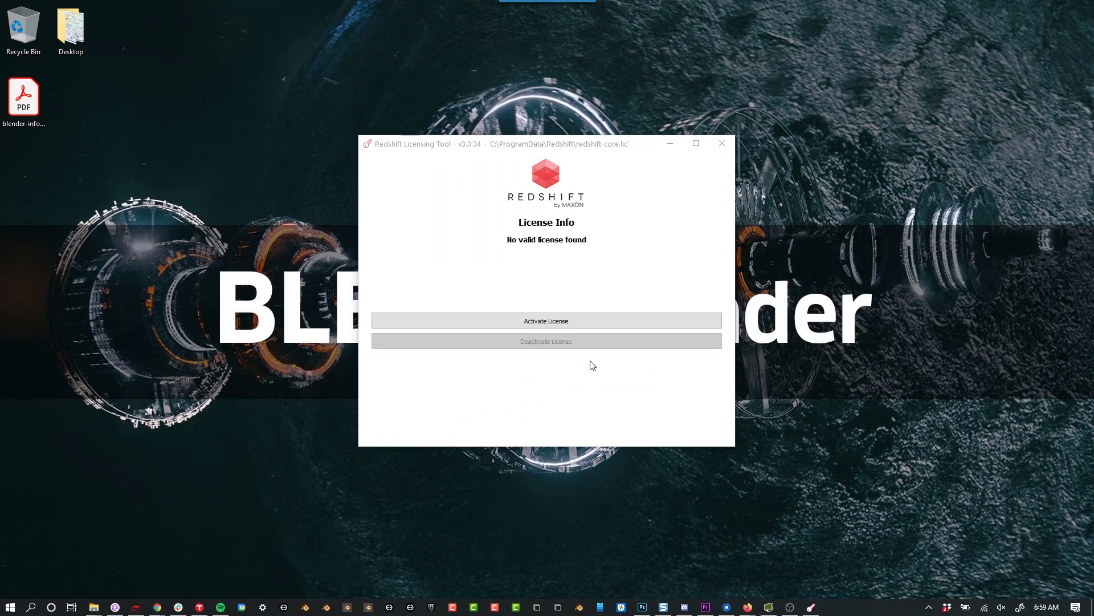
left_click(582, 320)
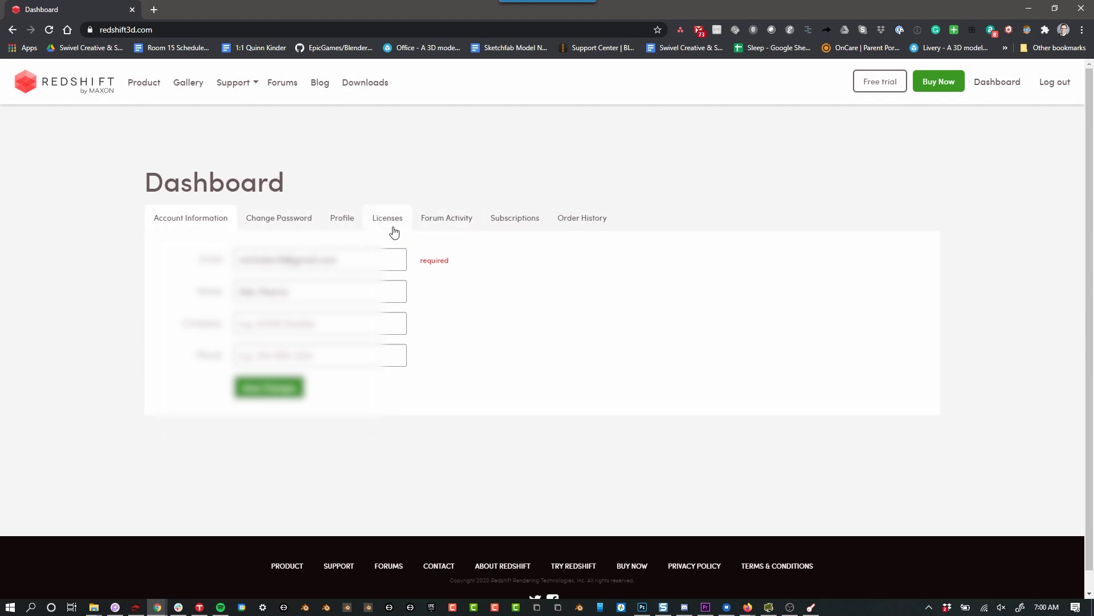
Step: Copy the node-locked license key from the dashboard's Licenses list and paste it into the activation field
left_click(393, 230)
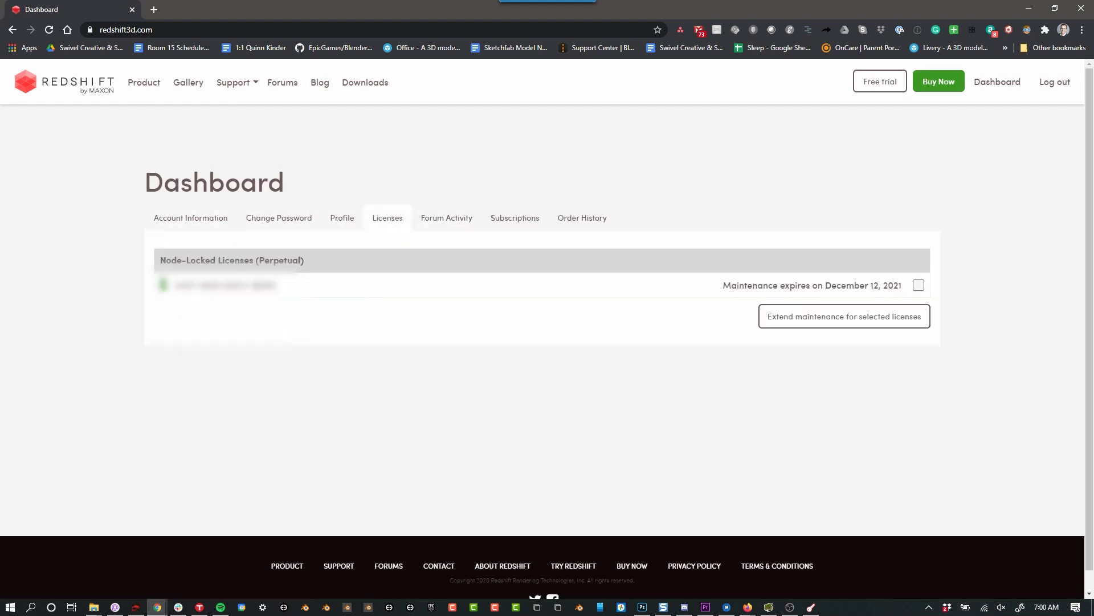
left_click_drag(276, 285, 174, 285)
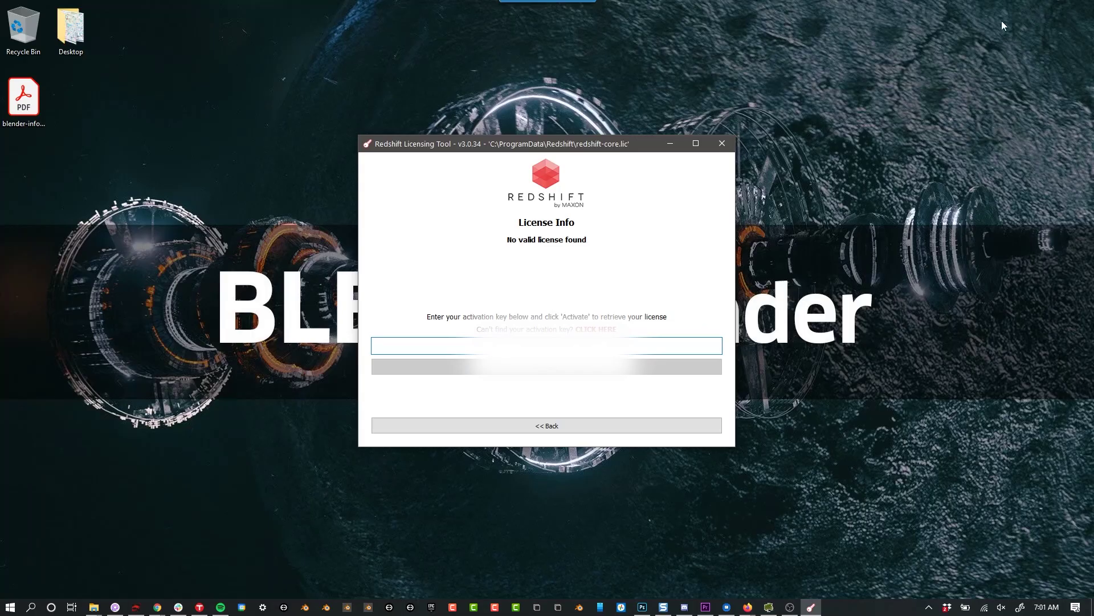
key("ctrl+v")
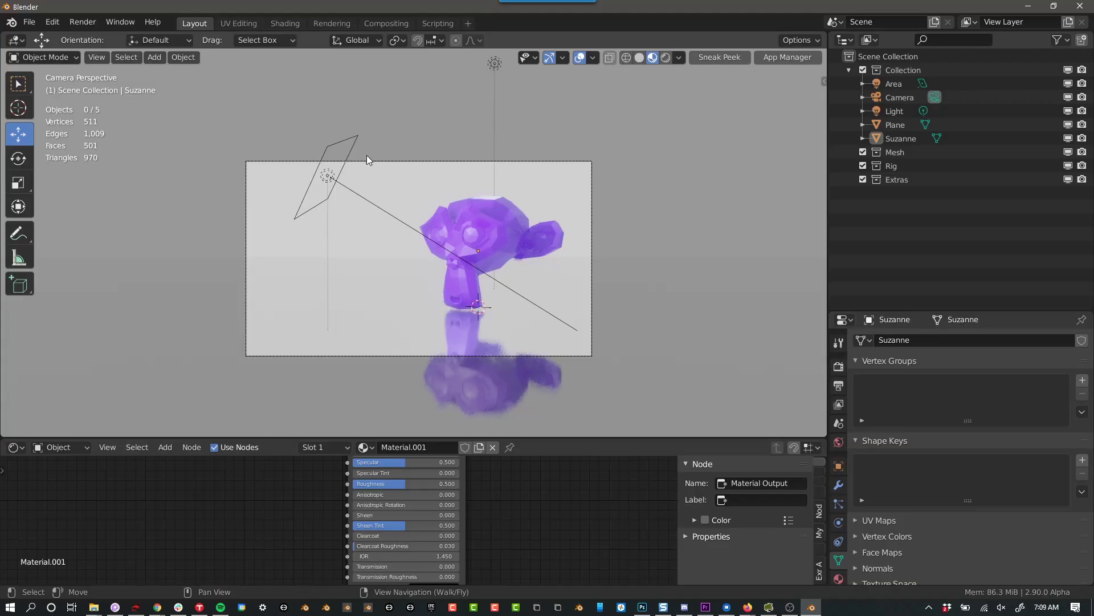
Step: Open Edit > Preferences and filter the Add-ons list by 'red'
left_click(28, 22)
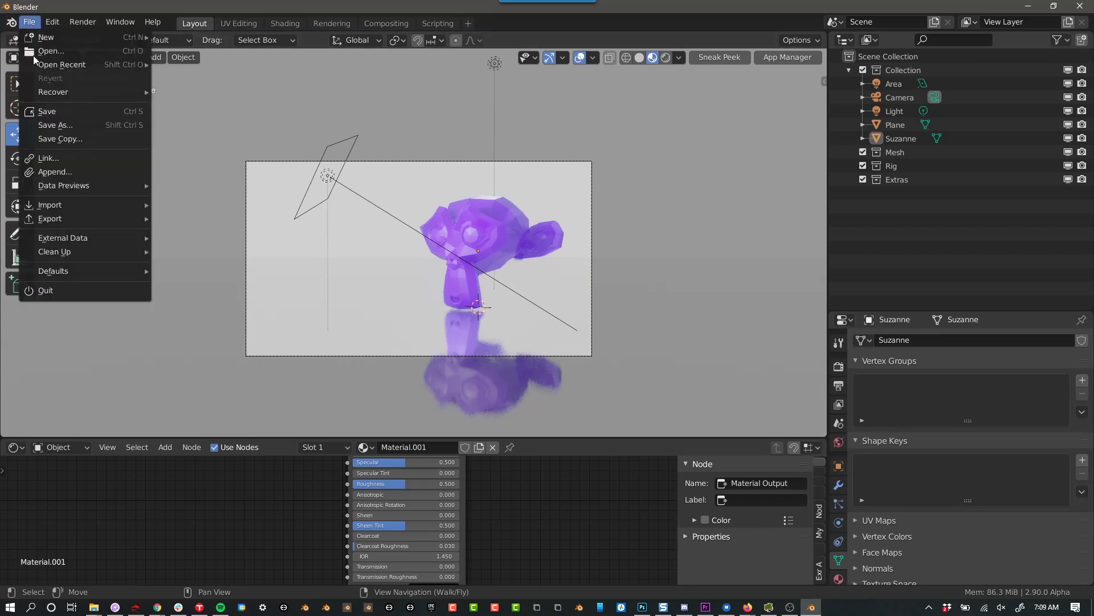
left_click(53, 22)
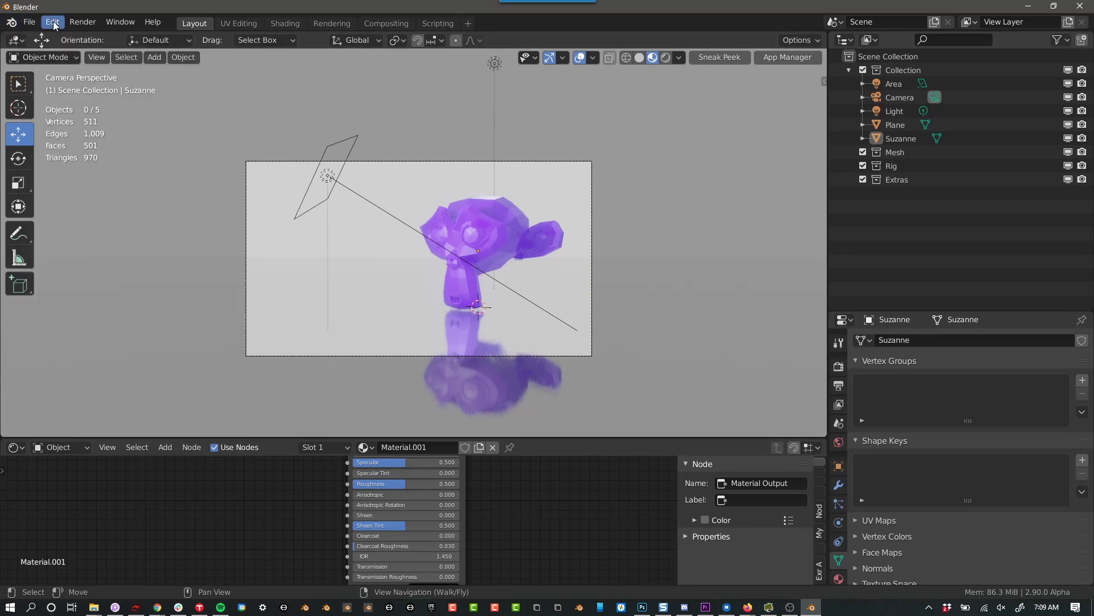
left_click(71, 227)
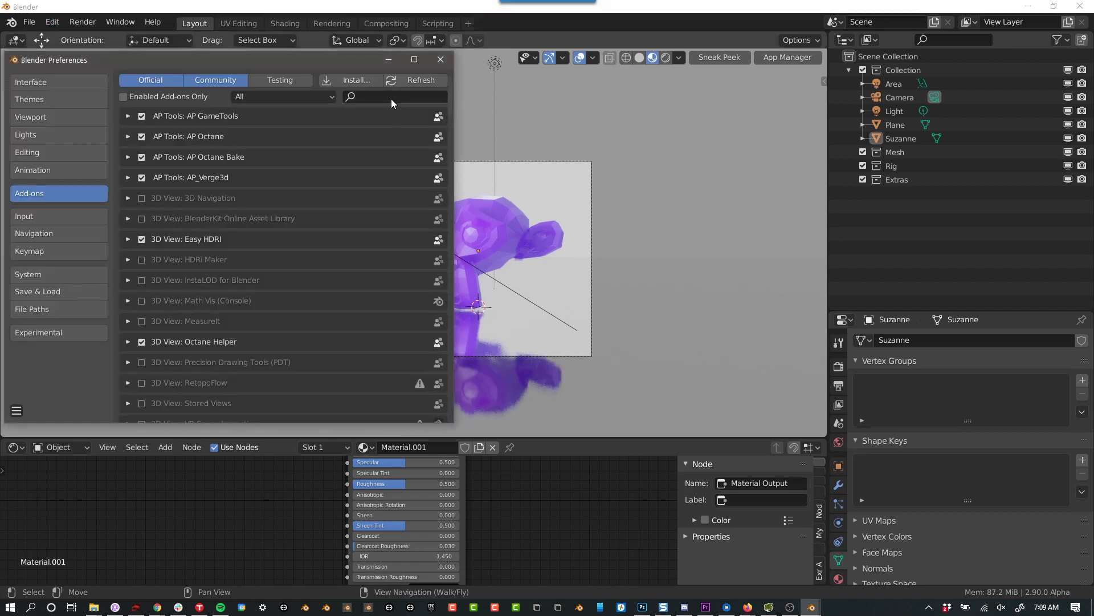
left_click(391, 98)
type("red")
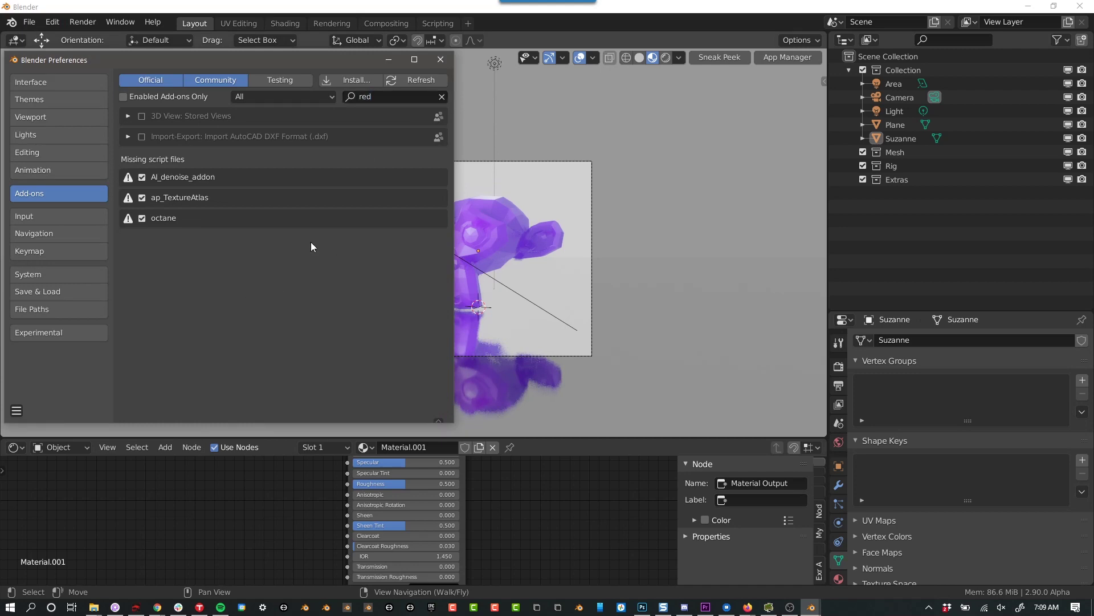
Step: Start an add-on install and show hidden folders at the C: drive root, sorted by name
left_click(347, 84)
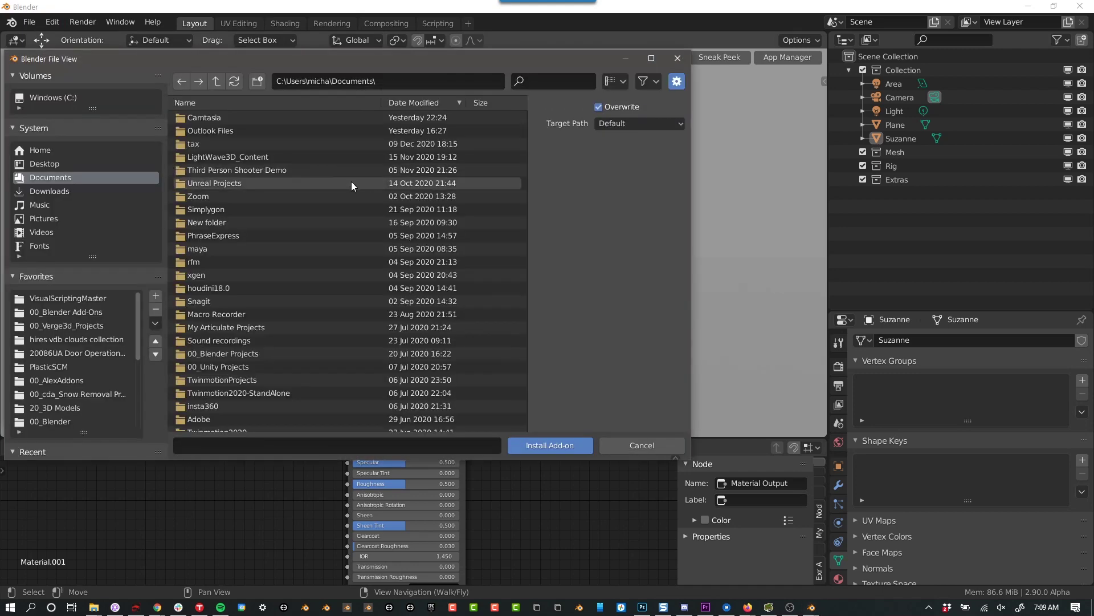
triple_click(217, 83)
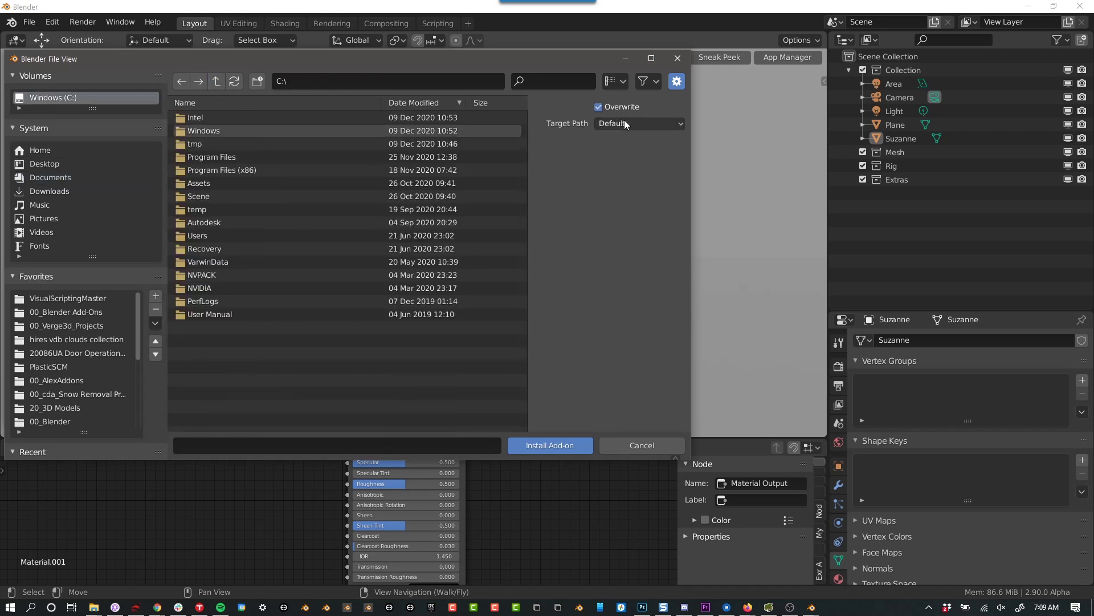
left_click(653, 83)
left_click(545, 163)
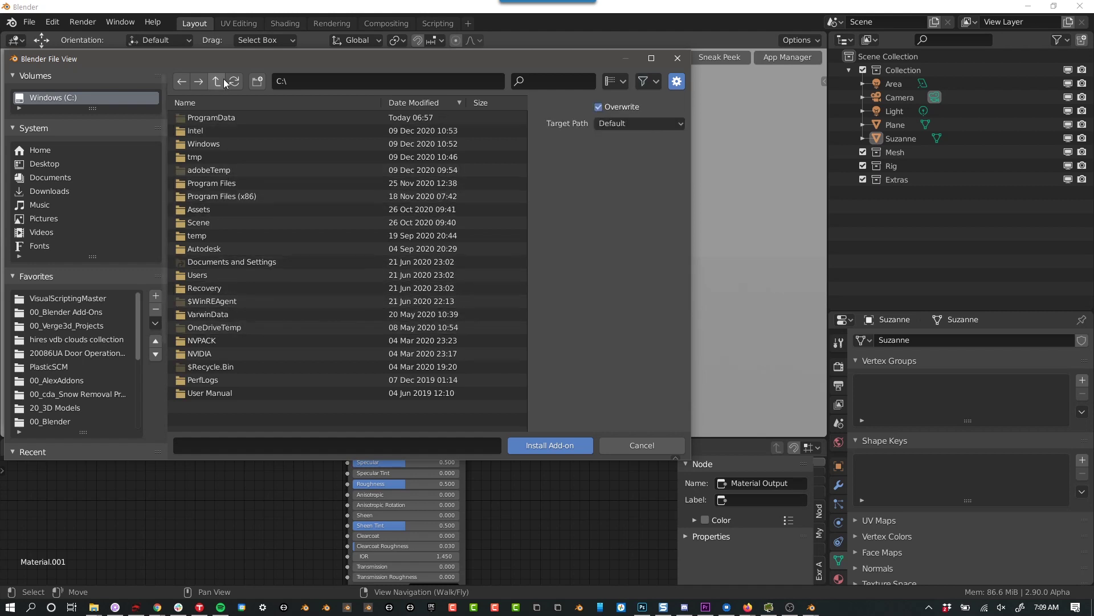
left_click(234, 104)
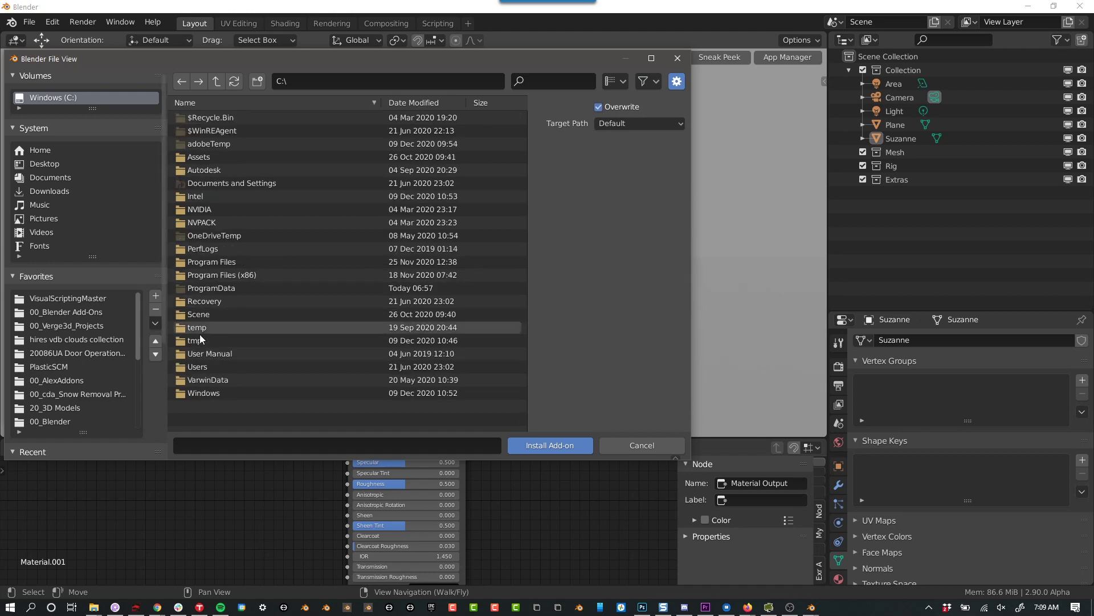
Step: Browse to C:\ProgramData\Redshift\Plugins\Blender\2.90.0 to reach redshift4blender.zip
left_click(211, 289)
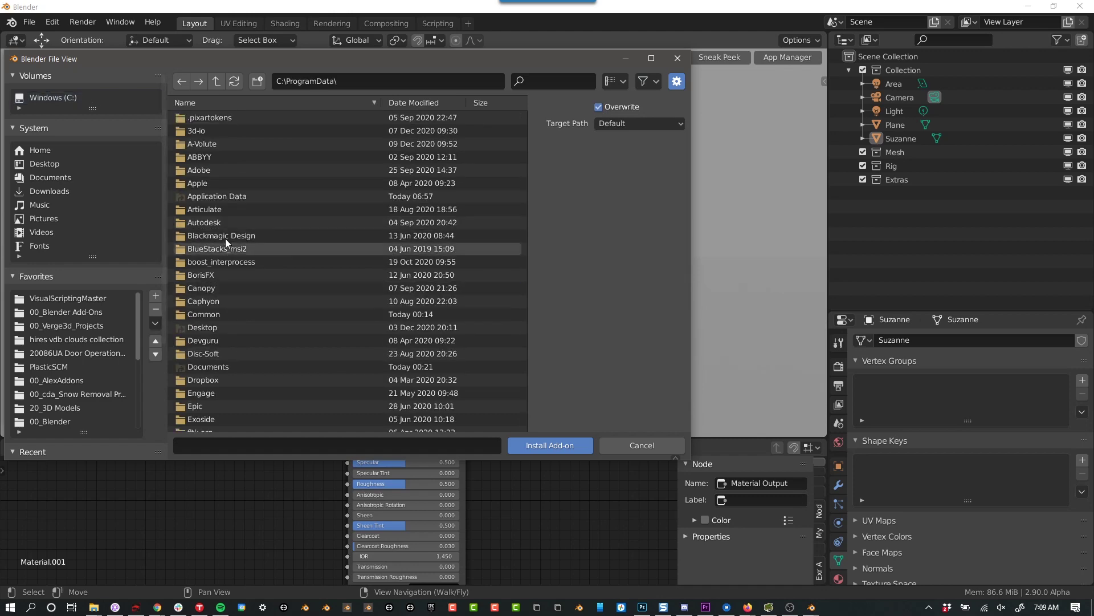
scroll(222, 228, "down", 5)
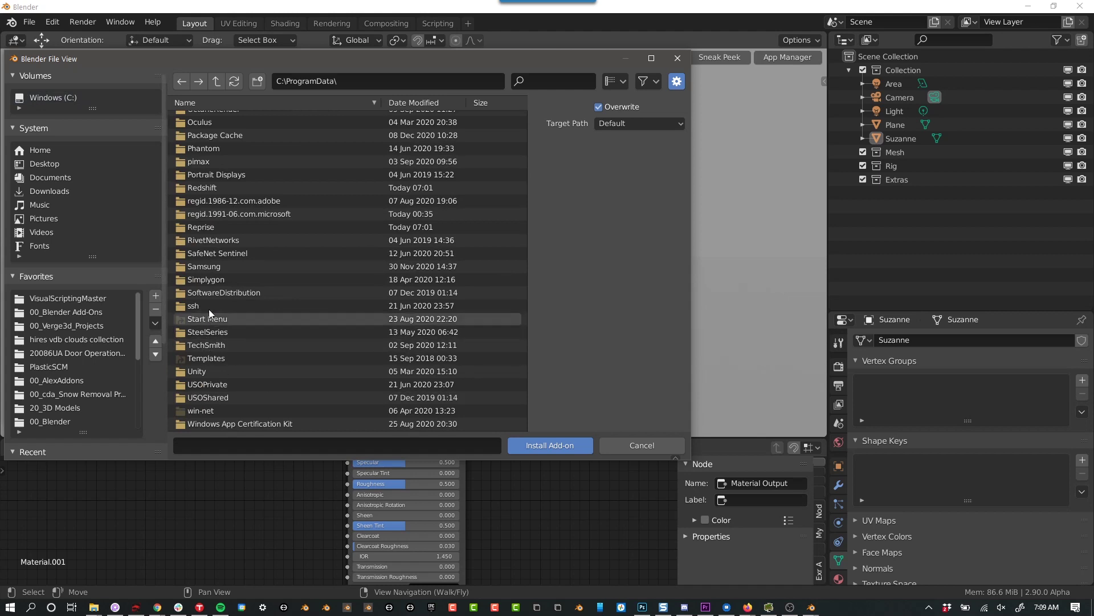
left_click(215, 190)
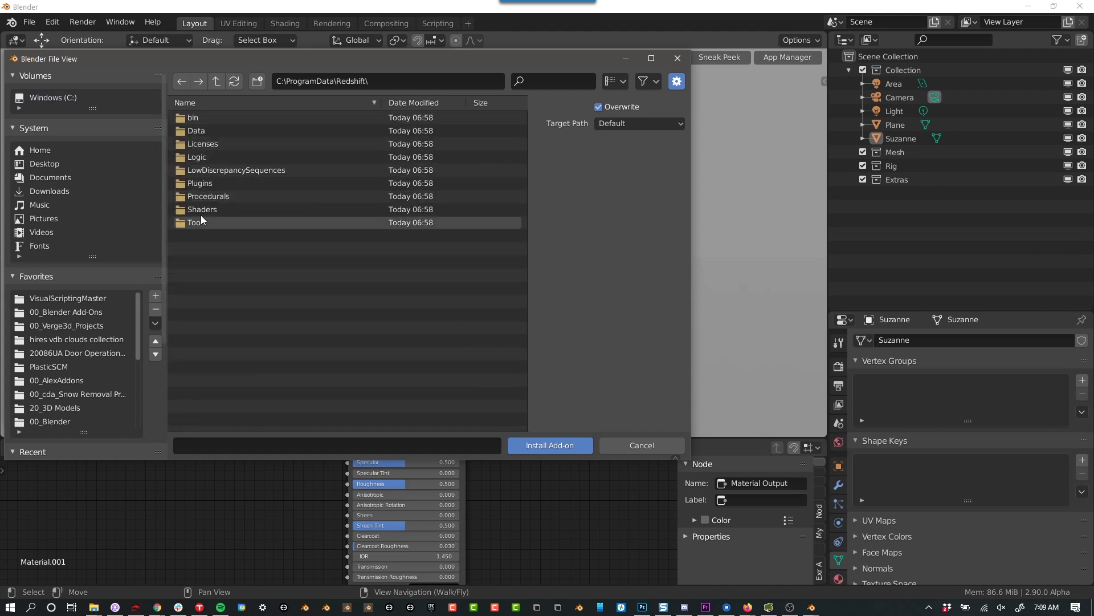
left_click(203, 183)
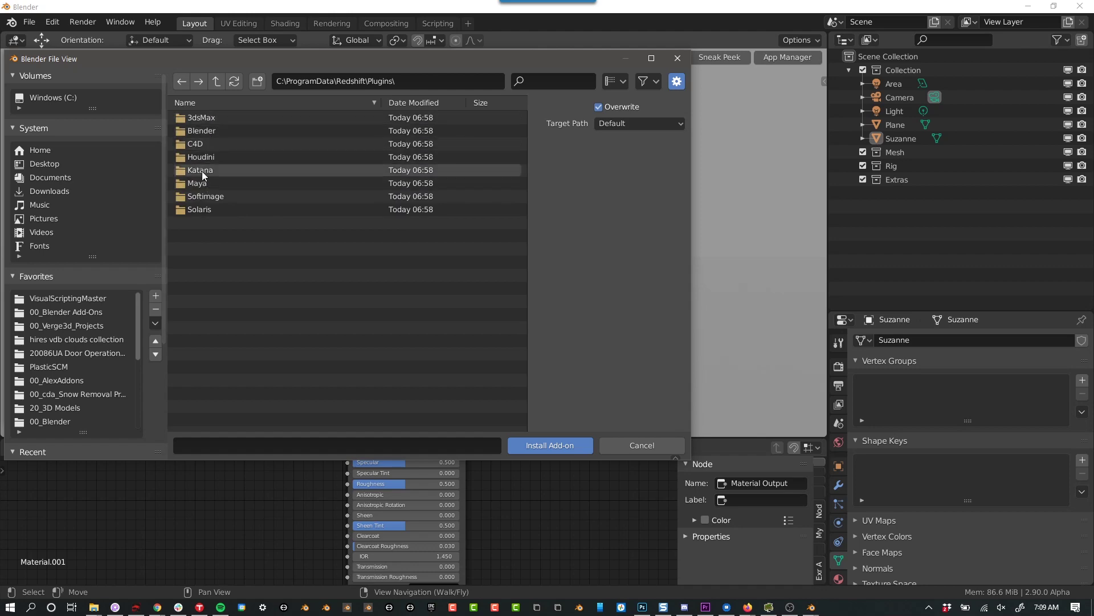
left_click(201, 131)
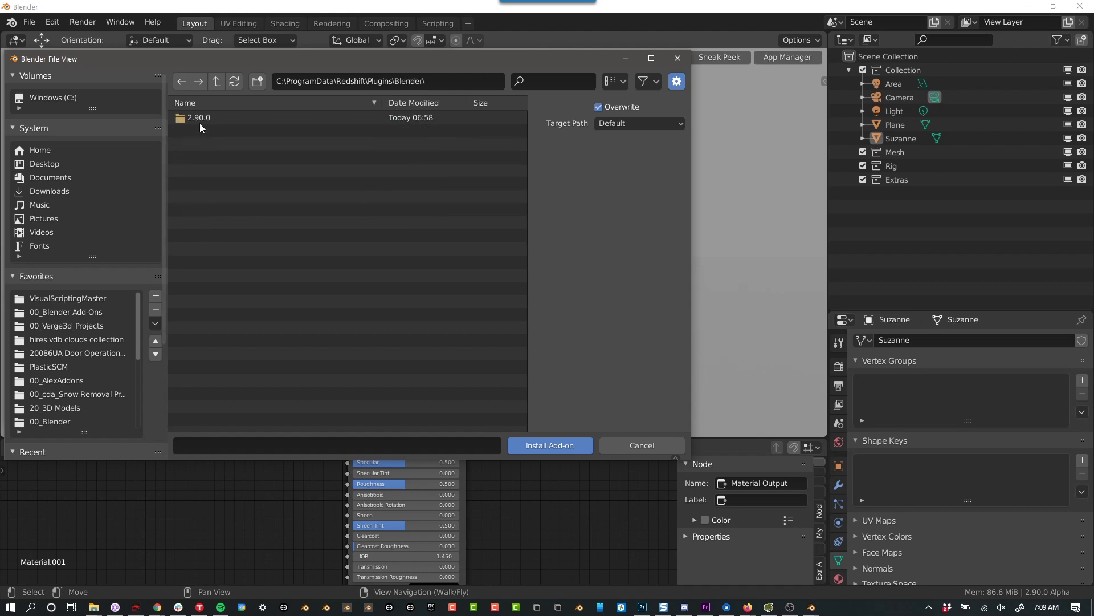
left_click(201, 117)
Step: Enable the Redshift Render Engine add-on, expand its details, and close Preferences
double_click(200, 118)
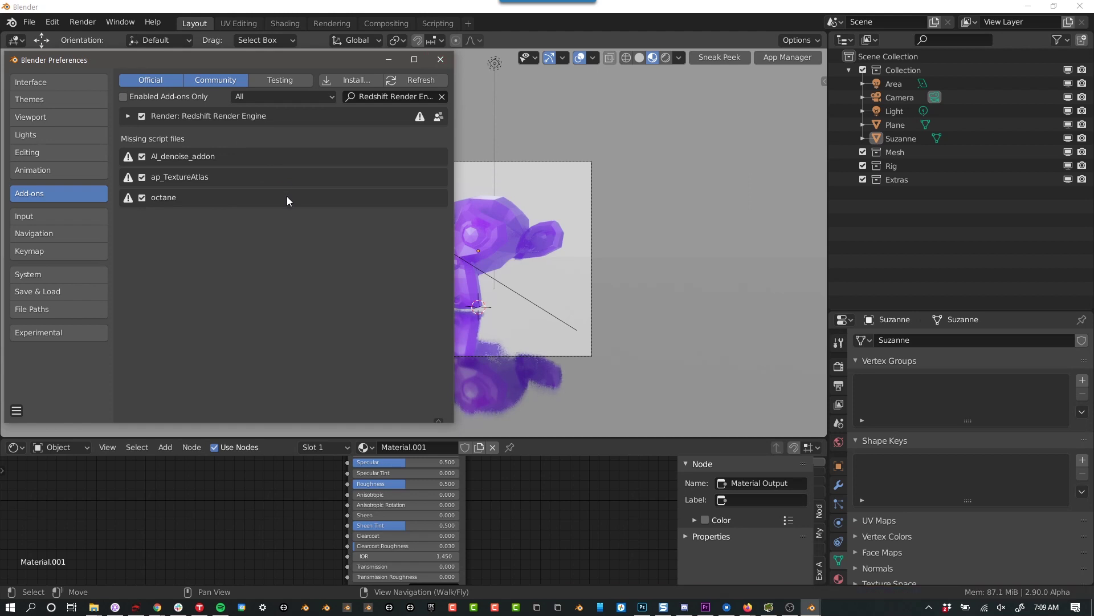
left_click(128, 116)
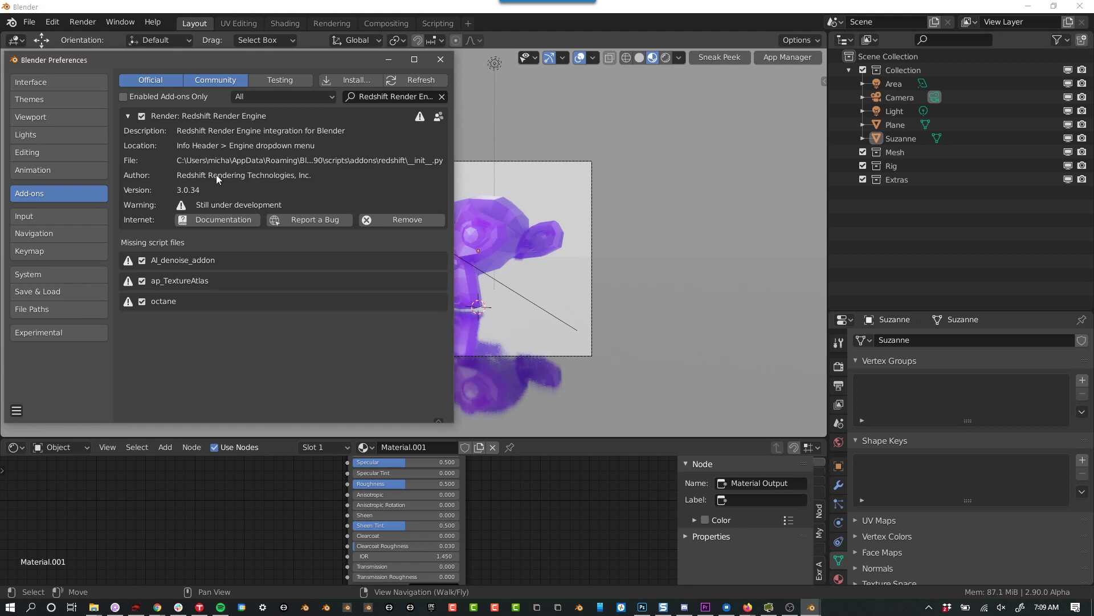
left_click(440, 60)
Step: Switch the scene's render engine from Cycles to Redshift Renderer and select the Suzanne monkey
left_click(839, 366)
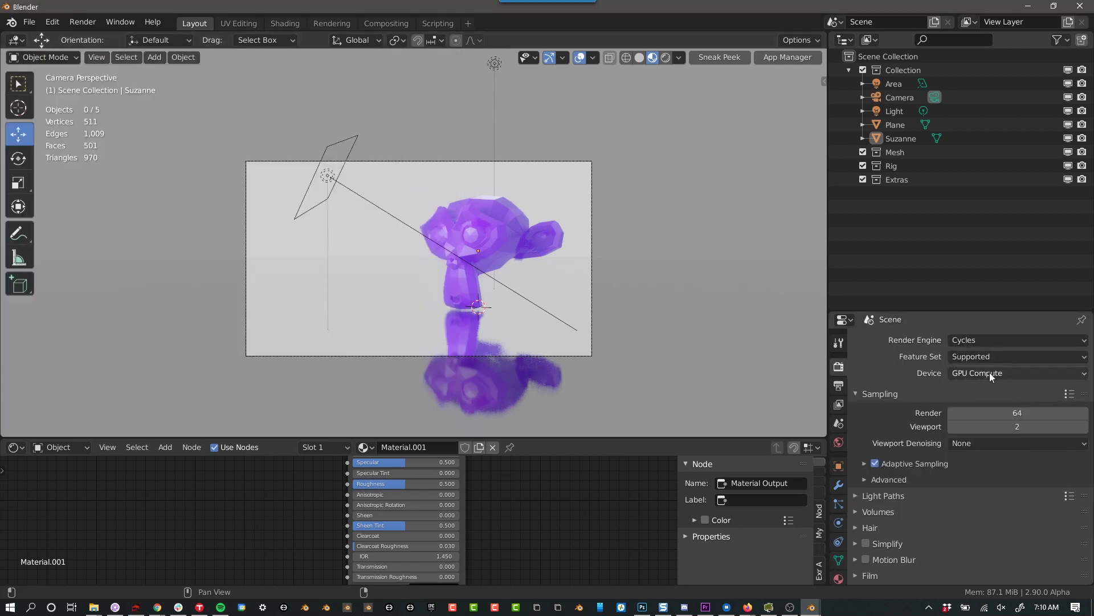
left_click(989, 342)
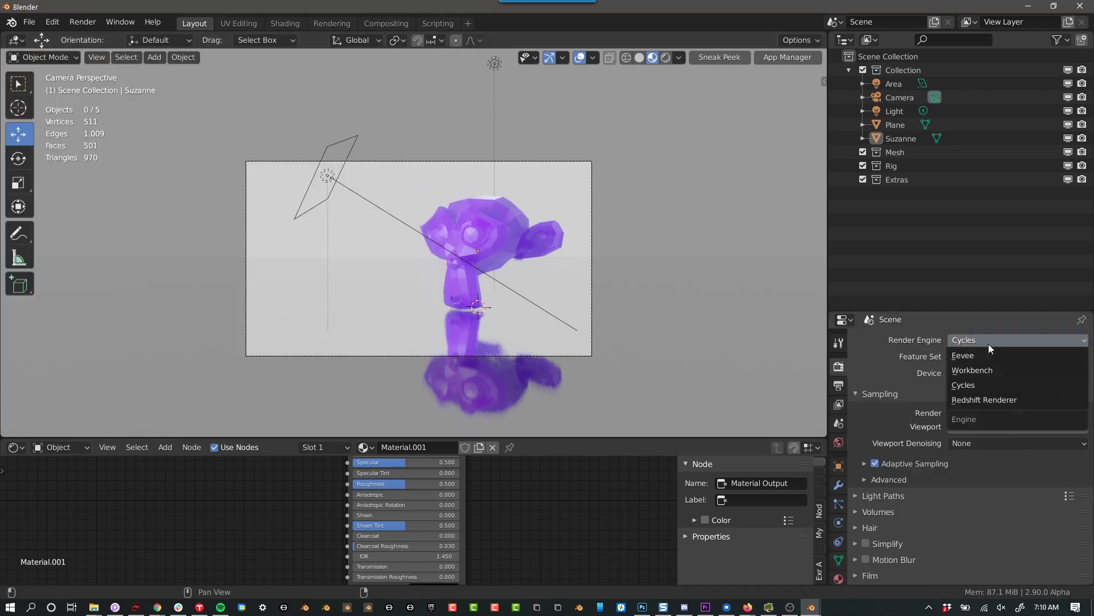
left_click(988, 401)
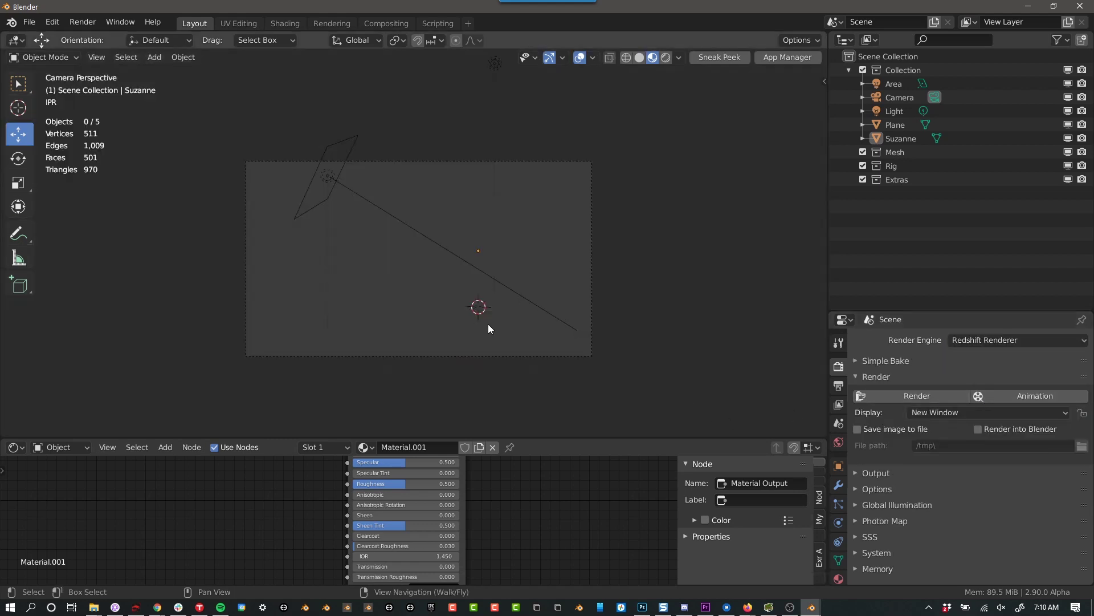
scroll(420, 276, "up", 1)
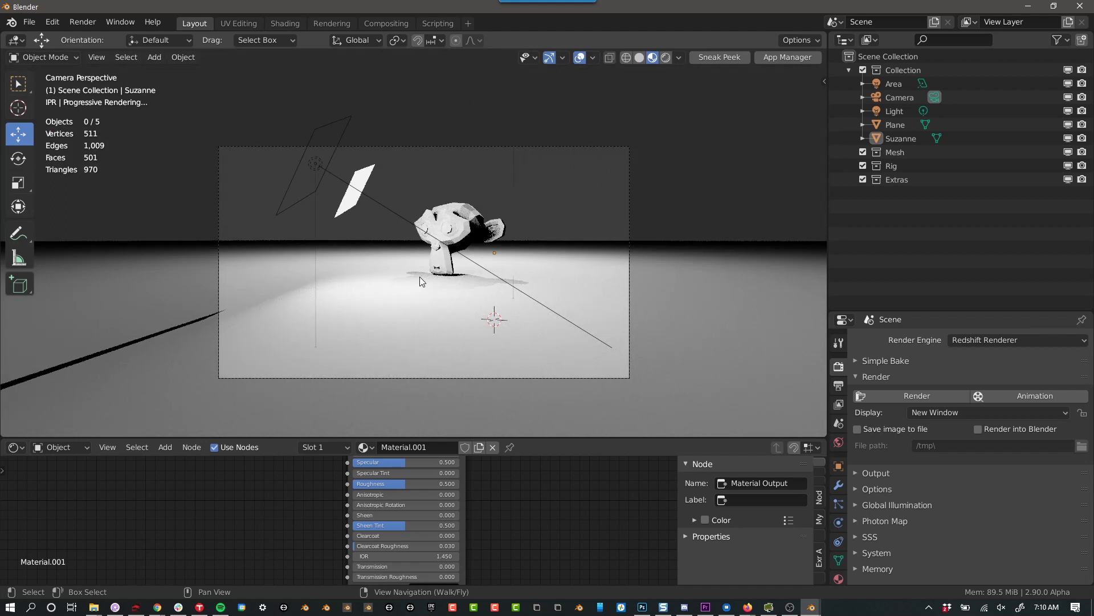
scroll(420, 276, "up", 1)
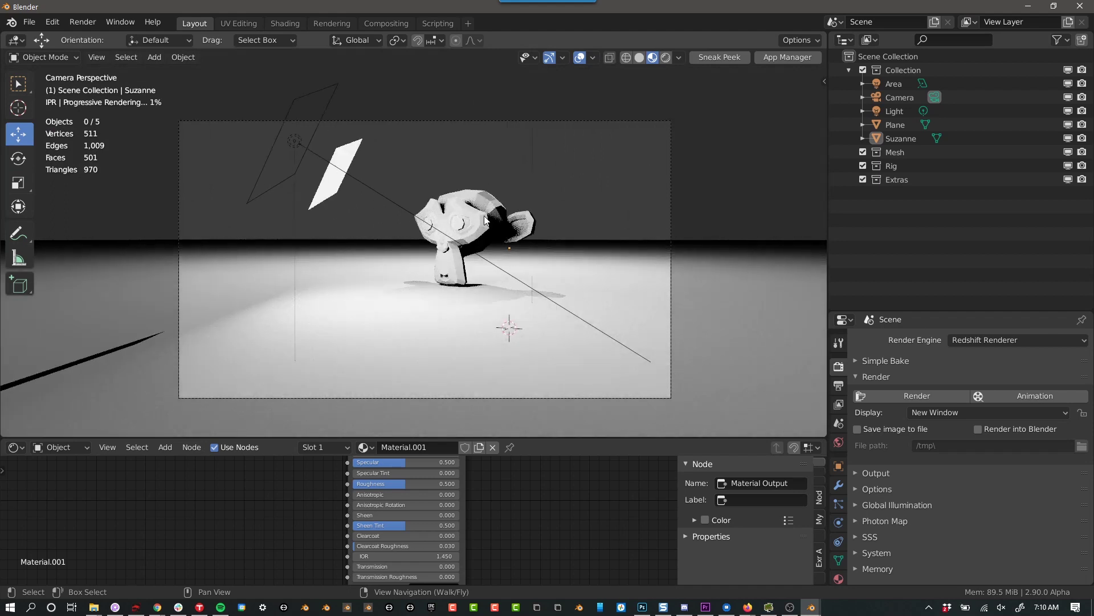
left_click(485, 220)
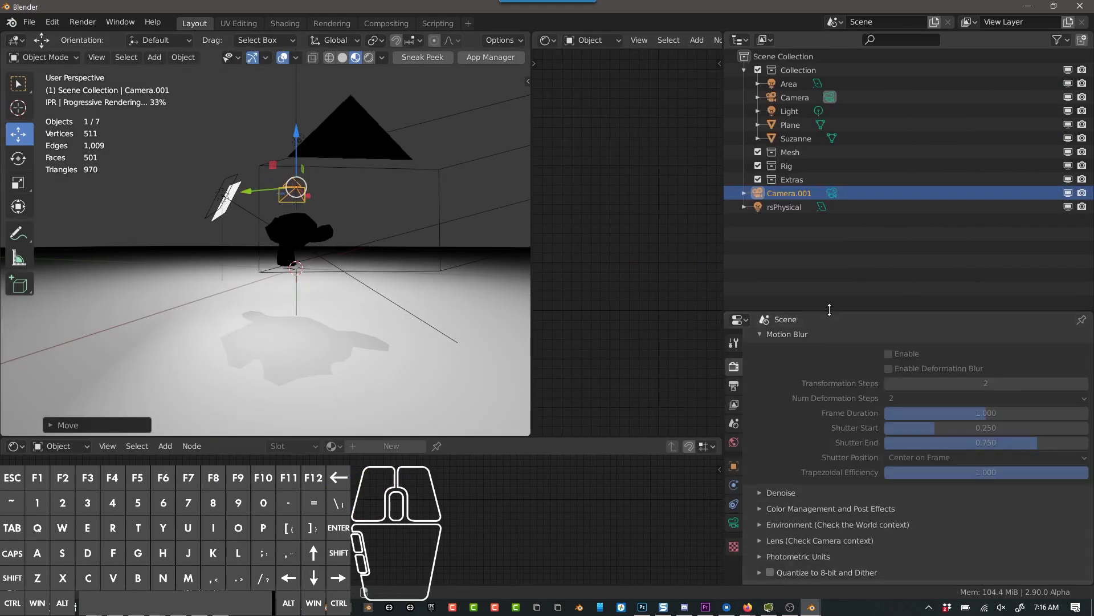
Step: Set Redshift's Primary GI engine to Photon Map and pick the shader type to edit
left_click(940, 337)
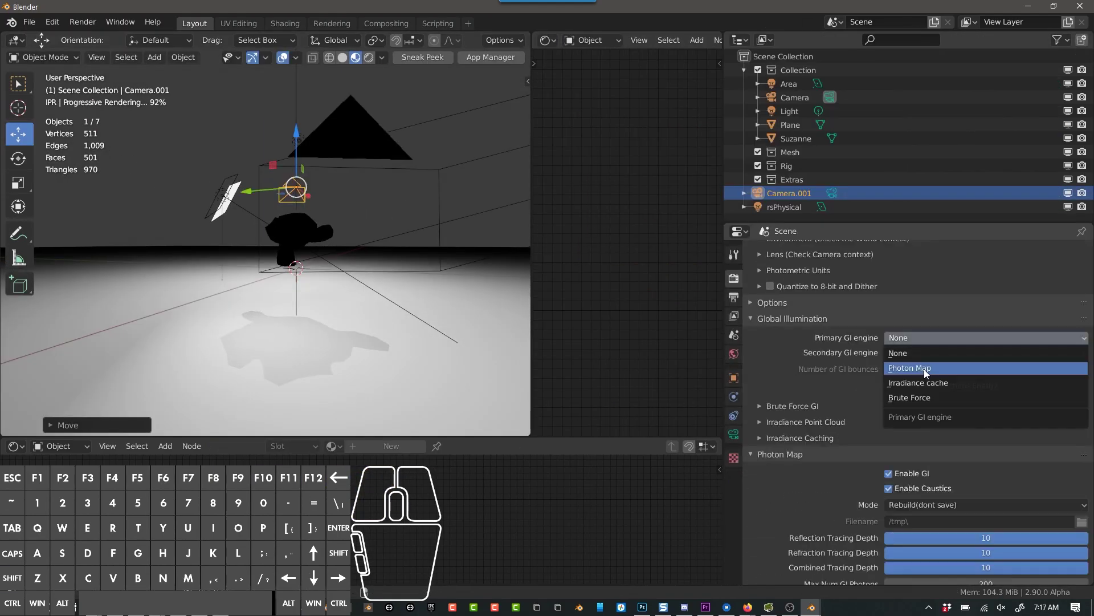
left_click(926, 368)
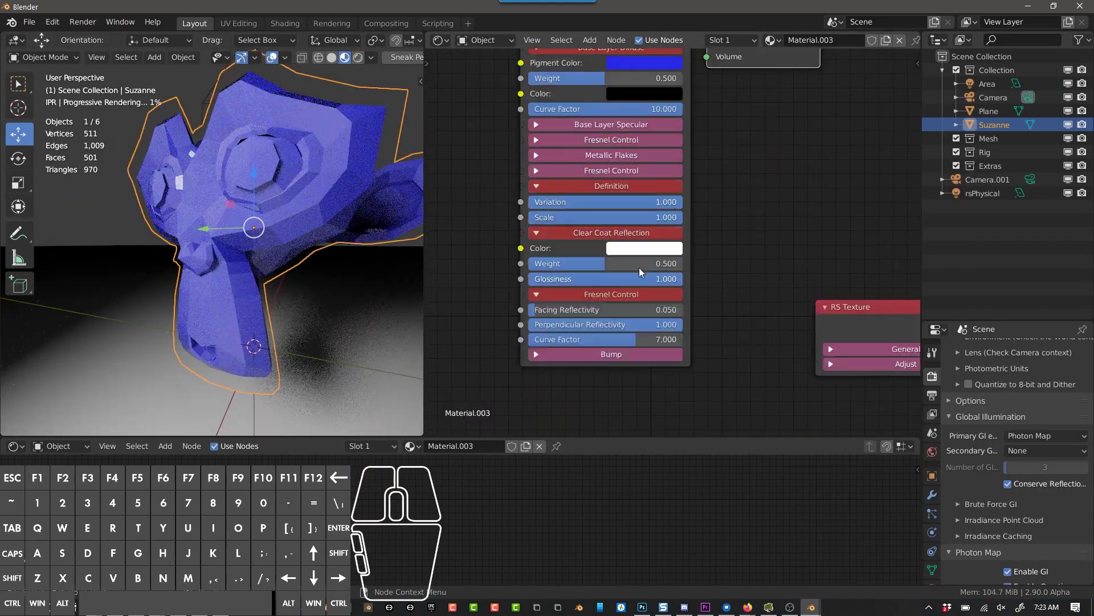
left_click(484, 40)
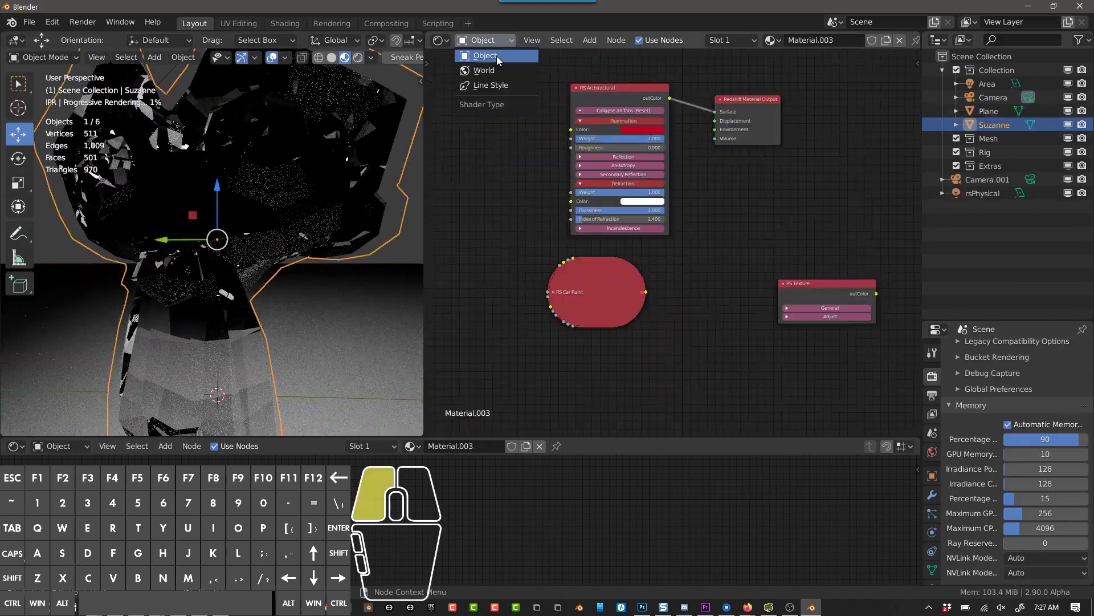